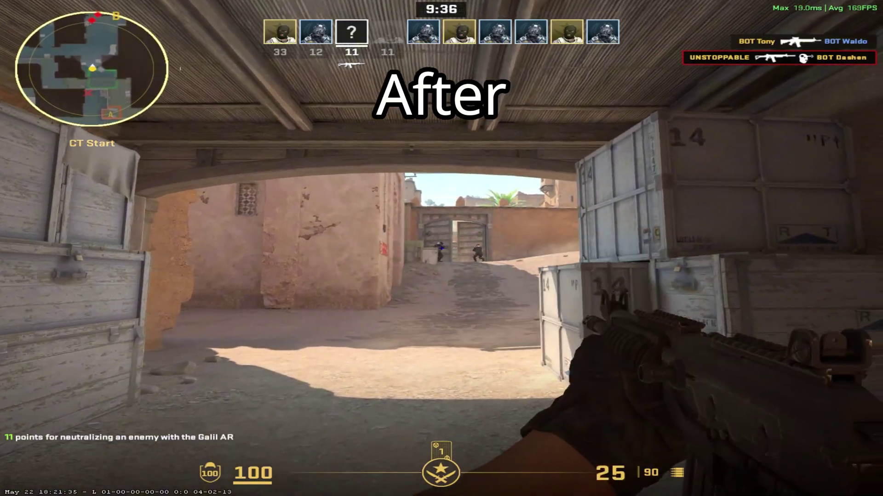
left_click(441, 248)
left_click(441, 249)
left_click(442, 248)
left_click(441, 248)
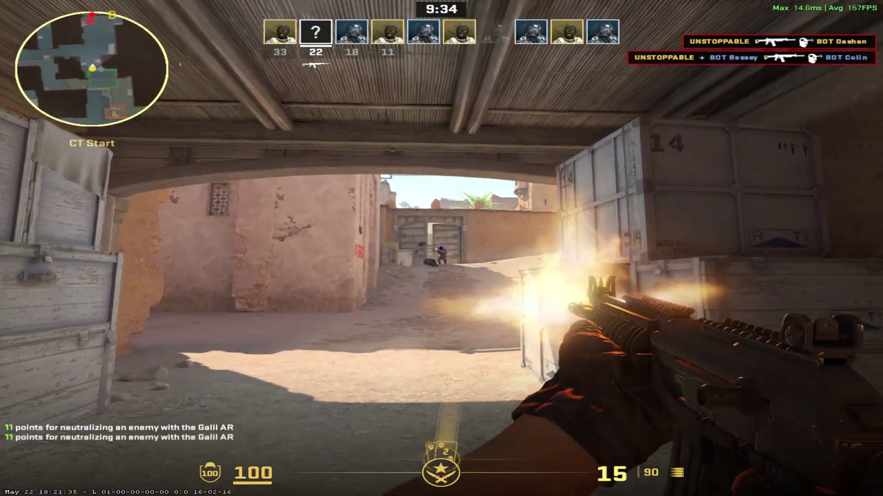
left_click(441, 248)
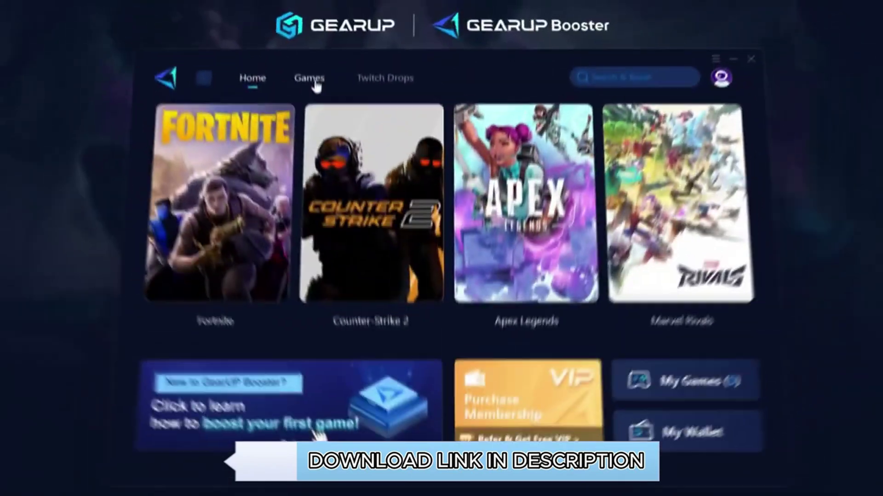
left_click(317, 86)
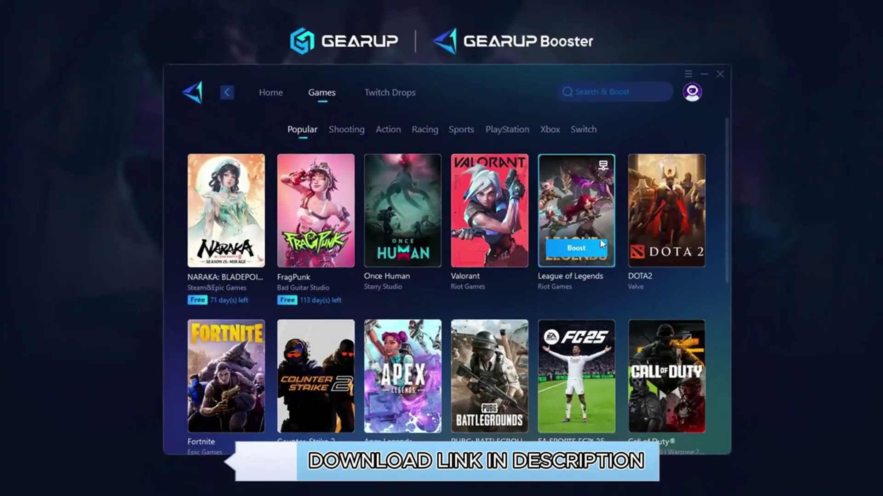
scroll(566, 267, "down", 5)
scroll(282, 231, "up", 5)
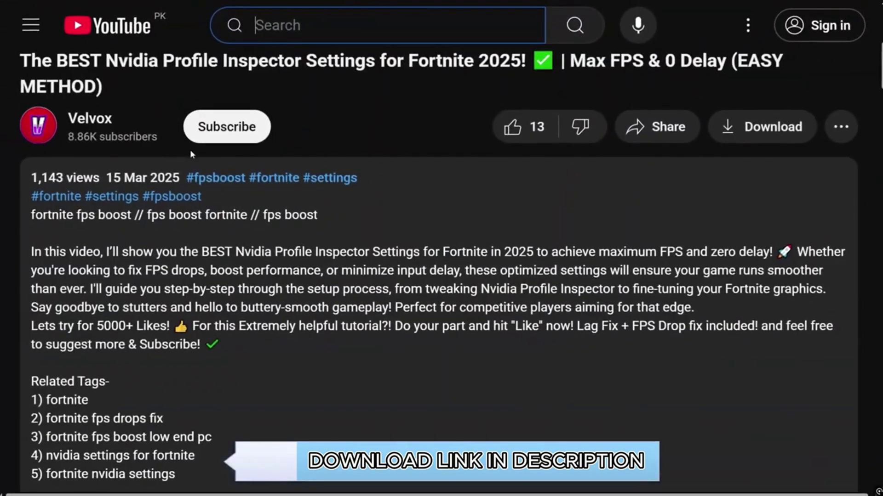
scroll(192, 154, "down", 9)
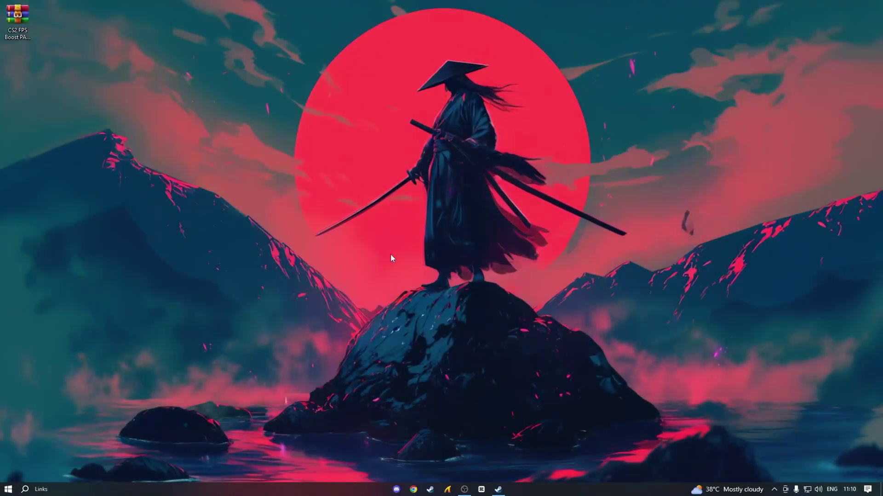
- Open the Windows System Protection settings by searching for "Create a restore point"
key("super")
type("cr")
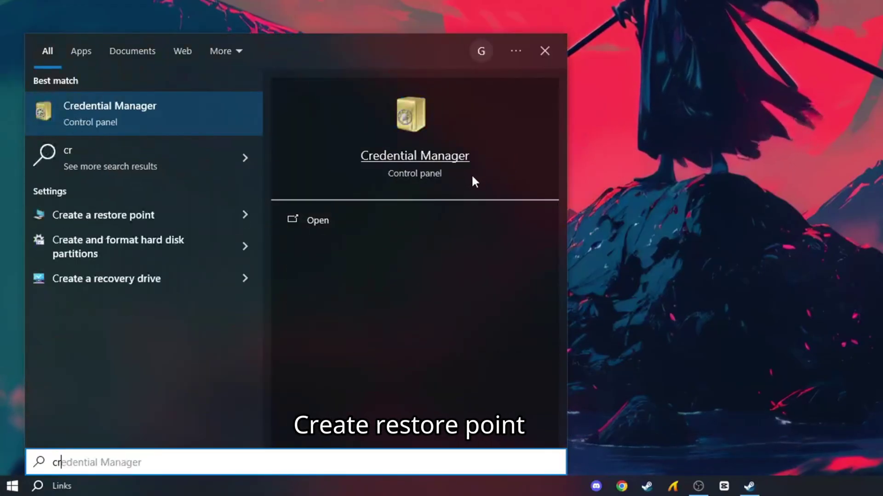
type("ea")
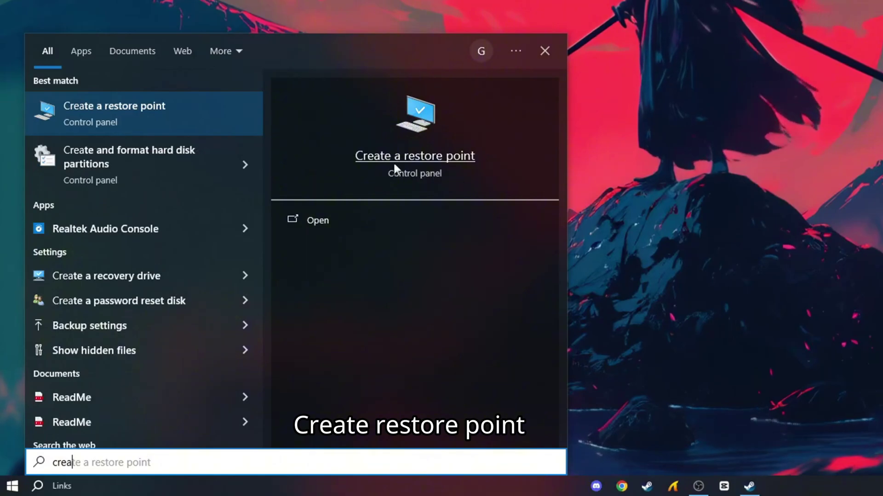
left_click(333, 224)
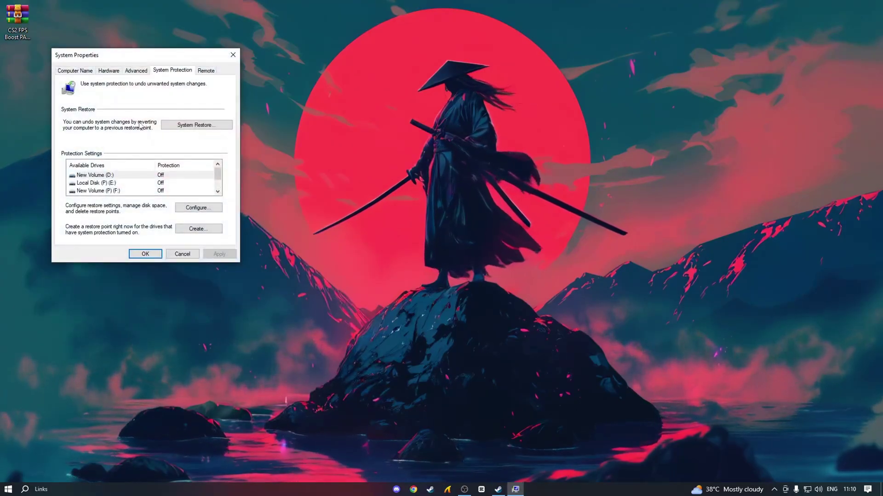
- Configure Local Disk (C:) with system protection turned on and a maximum disk space usage of 16%
left_click_drag(112, 55, 333, 102)
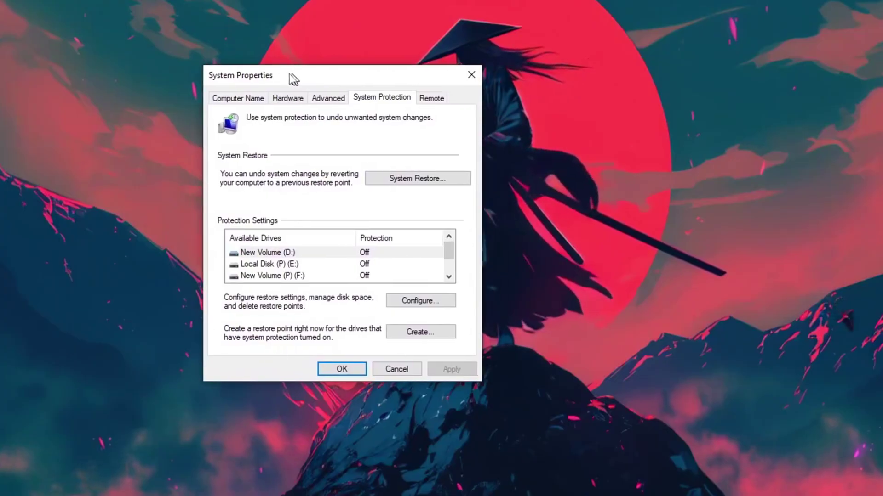
left_click_drag(292, 79, 226, 68)
scroll(383, 253, "down", 1)
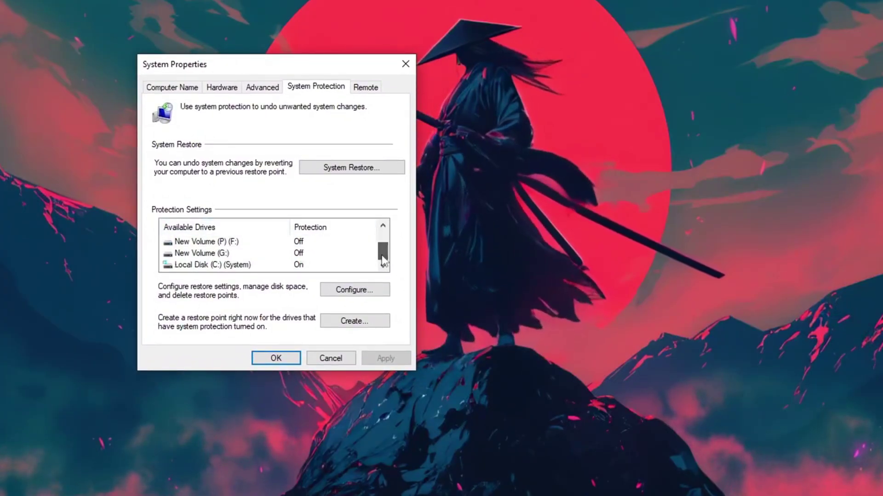
left_click(299, 266)
left_click(341, 290)
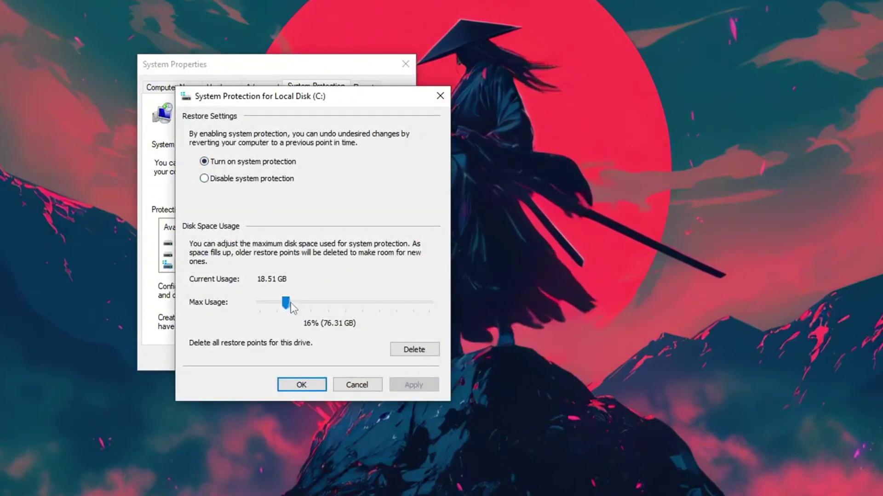
left_click(311, 386)
- Create a restore point whose description starts with "Before Optimizaiton C" and close System Properties
left_click(351, 323)
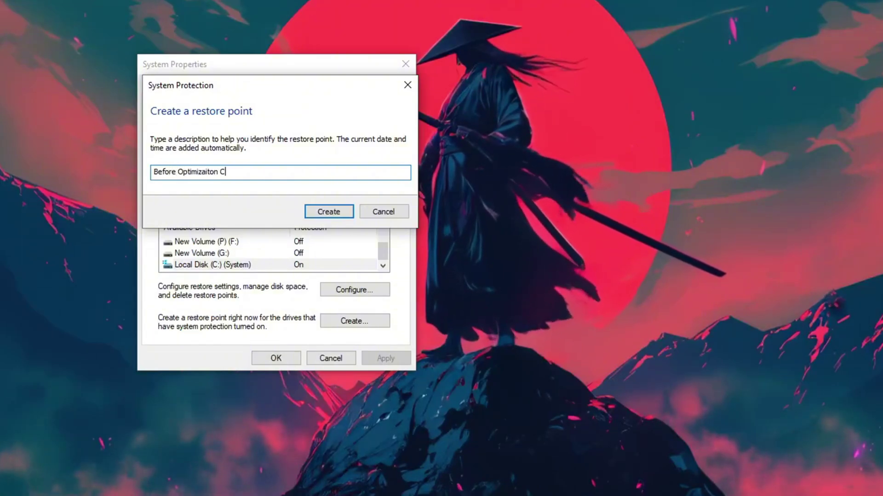
key("Return")
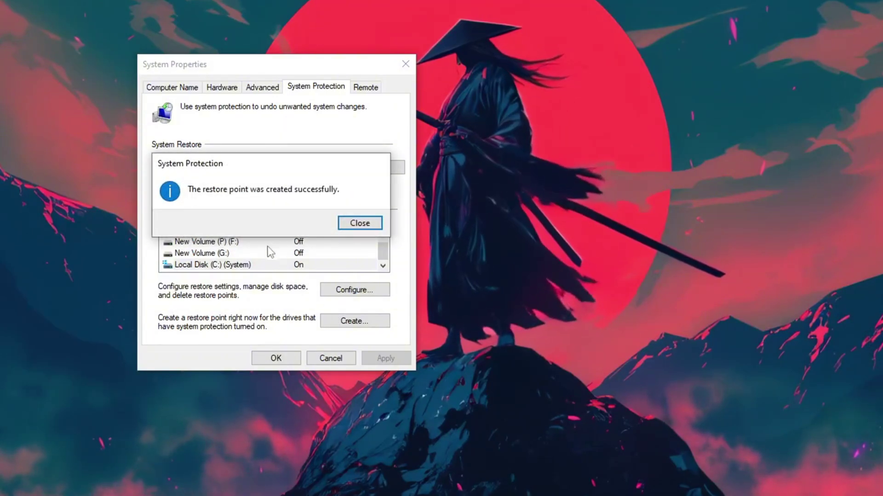
left_click(358, 224)
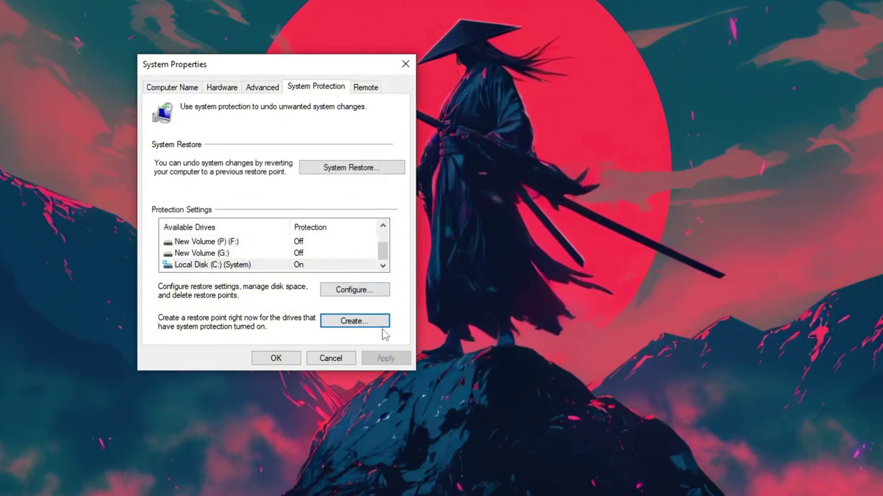
left_click(276, 358)
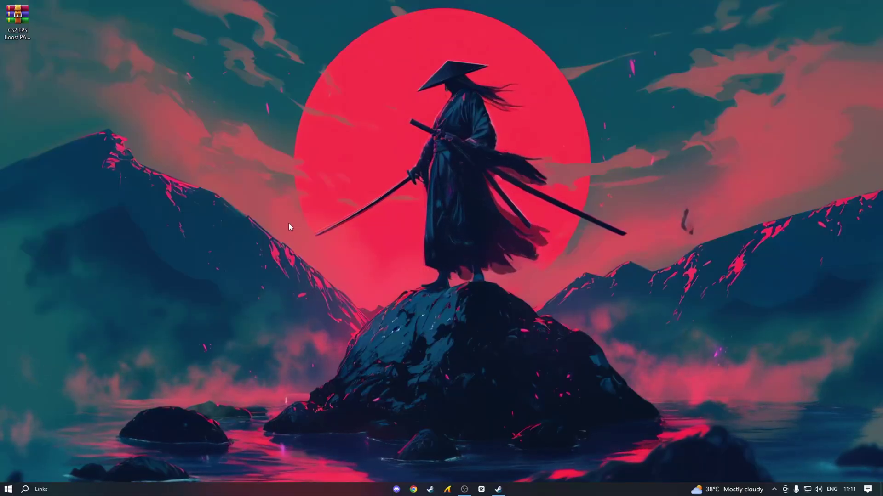
- Find and open Steam through the Windows search
key("super")
type("g")
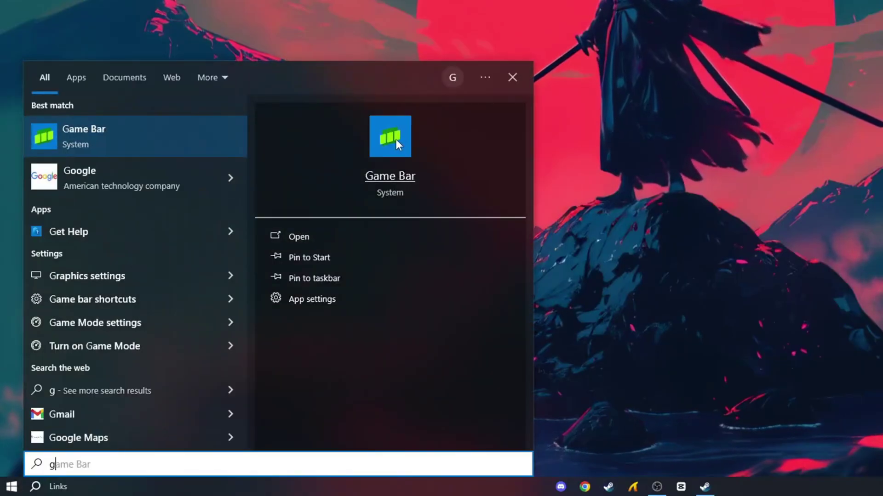
type("s")
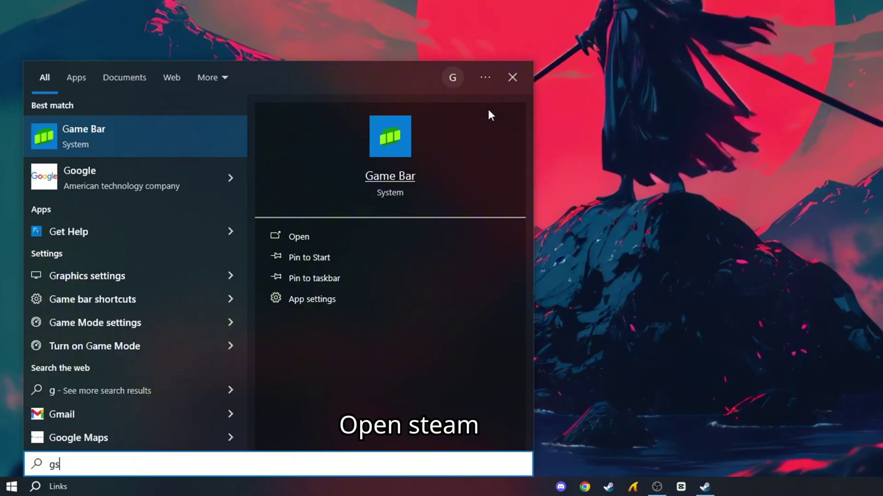
key("BackSpace")
key("BackSpace")
type("st")
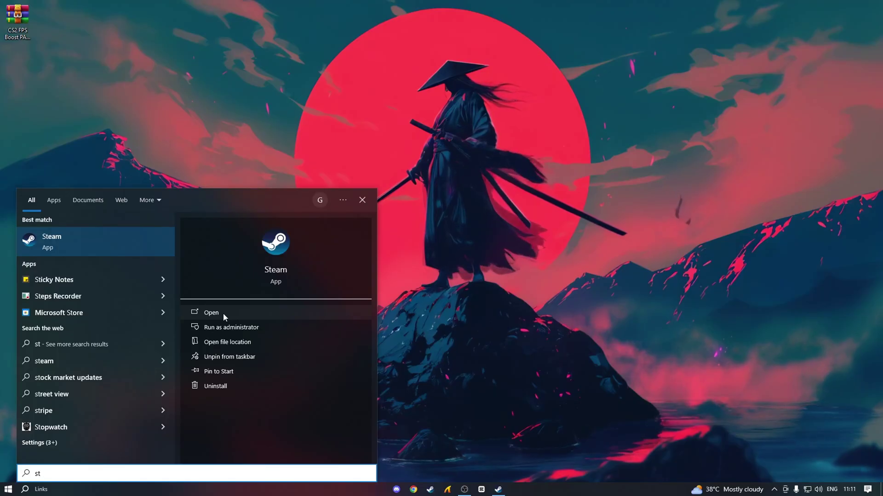
left_click(299, 236)
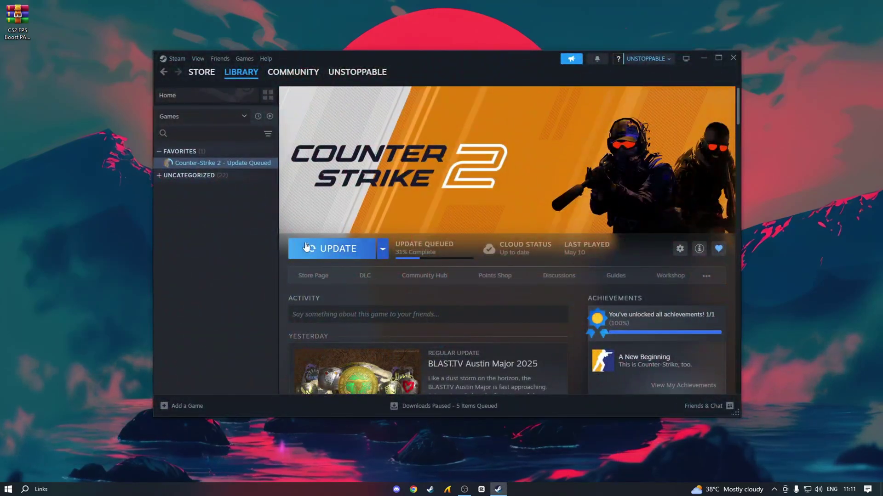
- Open the properties of Counter-Strike 2 and set its launch options to -high
right_click(213, 169)
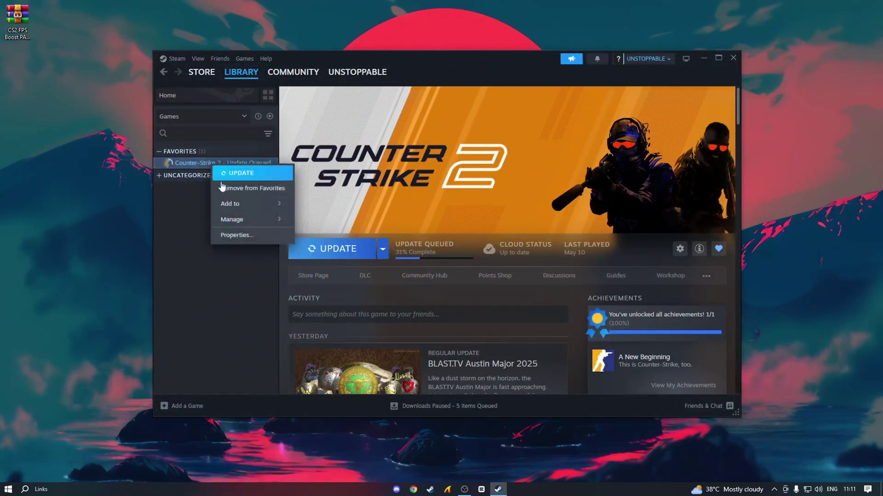
left_click(236, 241)
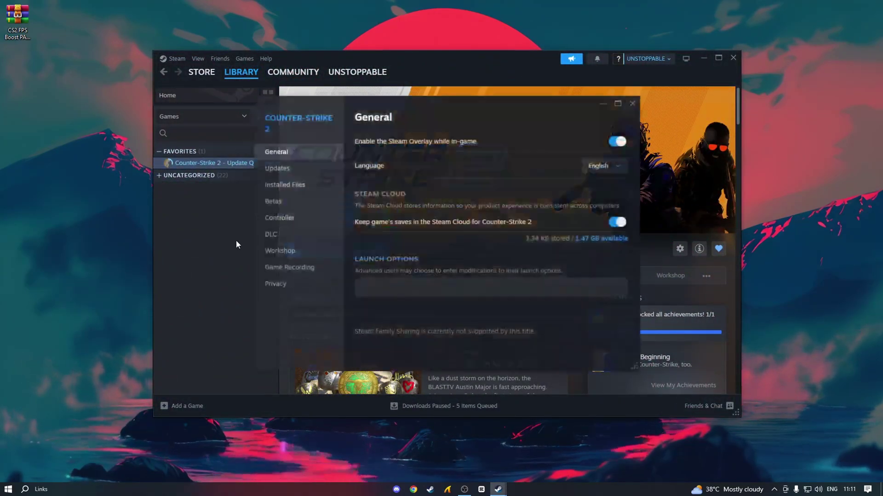
double_click(373, 294)
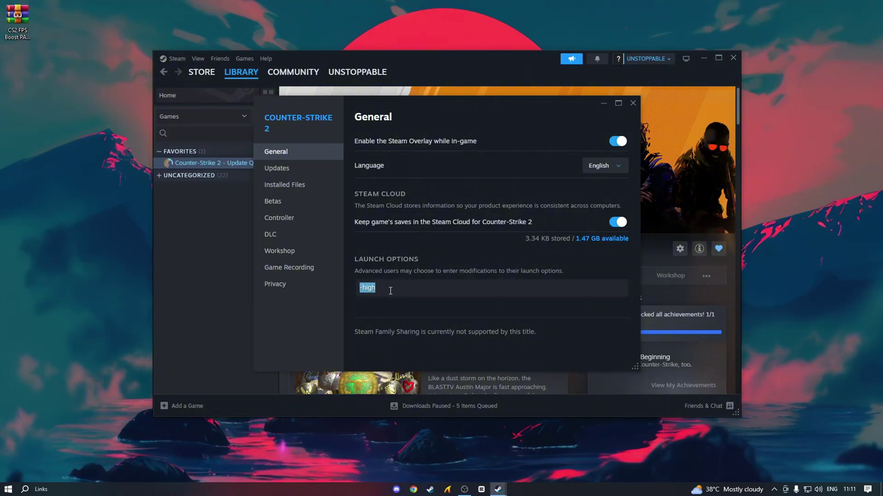
left_click(383, 285)
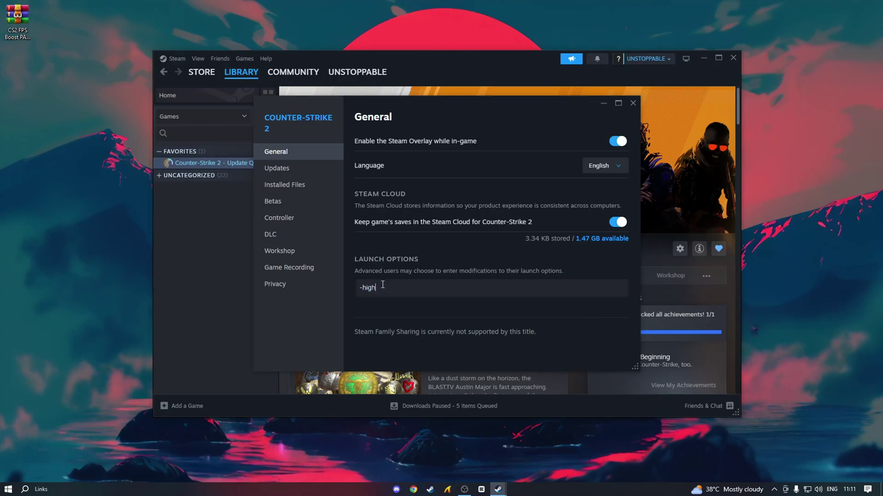
- Browse the installed files of Counter-Strike 2 and open the game\bin\win64 folder
left_click(285, 190)
left_click(599, 146)
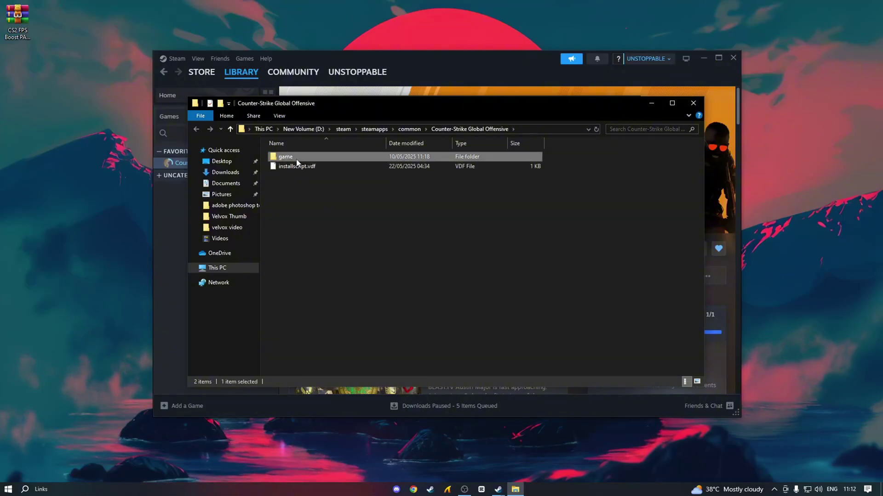
right_click(293, 158)
left_click(322, 164)
right_click(285, 158)
left_click(305, 167)
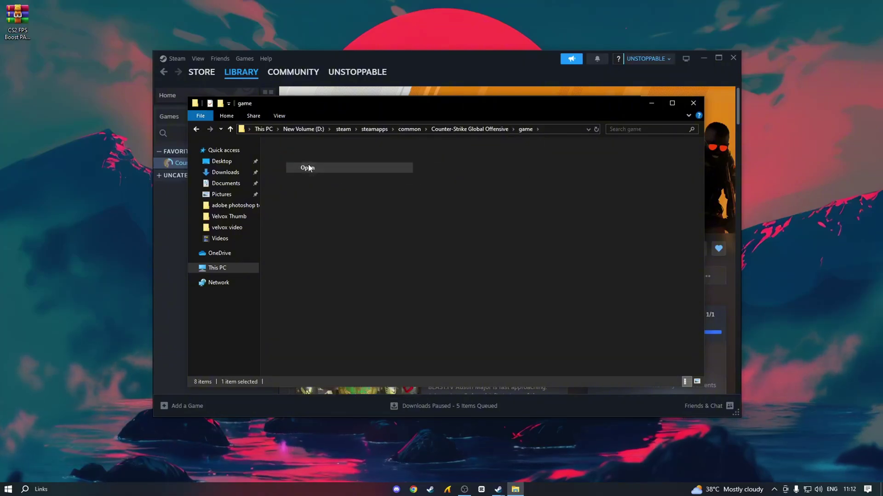
right_click(285, 158)
left_click(306, 166)
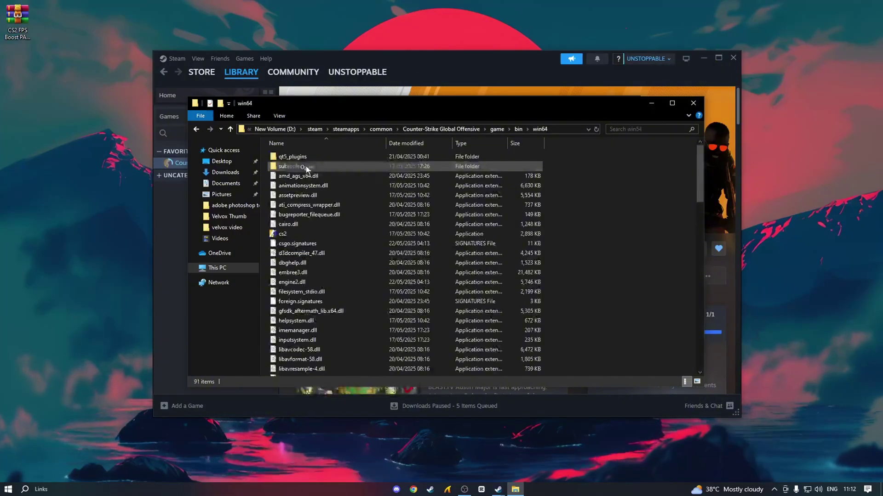
- Disable full-screen optimisations in the compatibility properties of the cs2 application
right_click(291, 233)
right_click(283, 235)
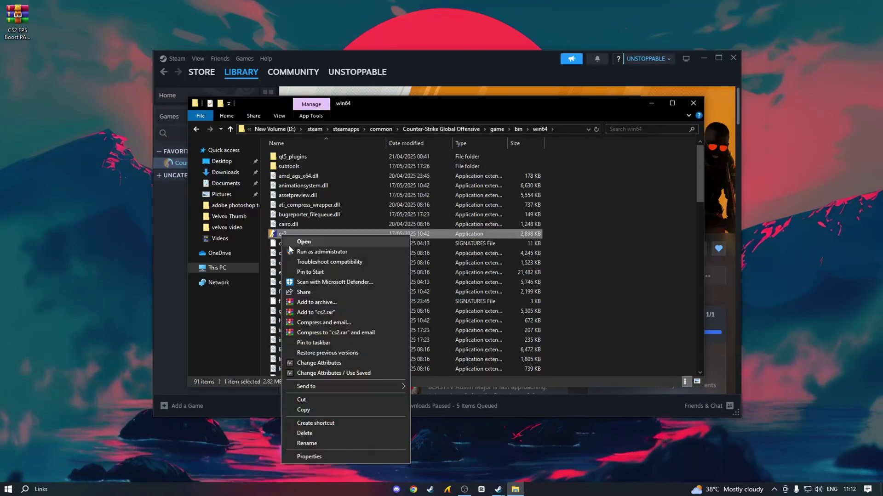
left_click(307, 426)
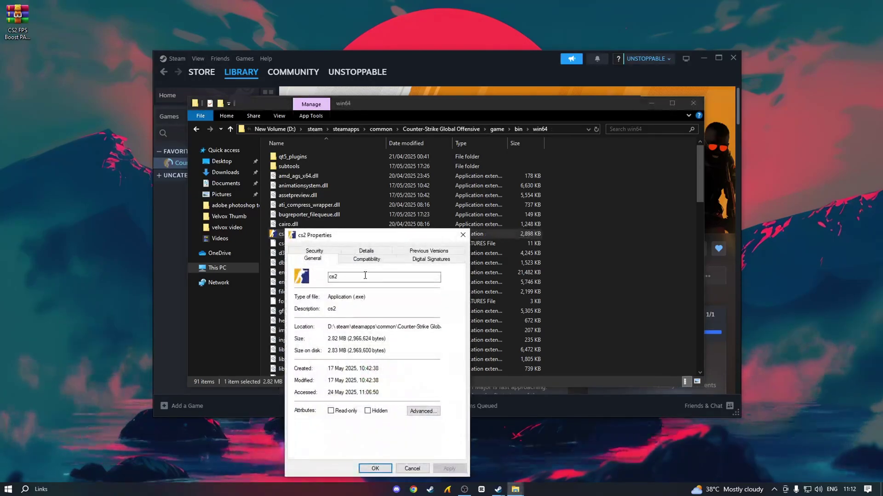
left_click_drag(387, 234, 420, 122)
left_click(410, 142)
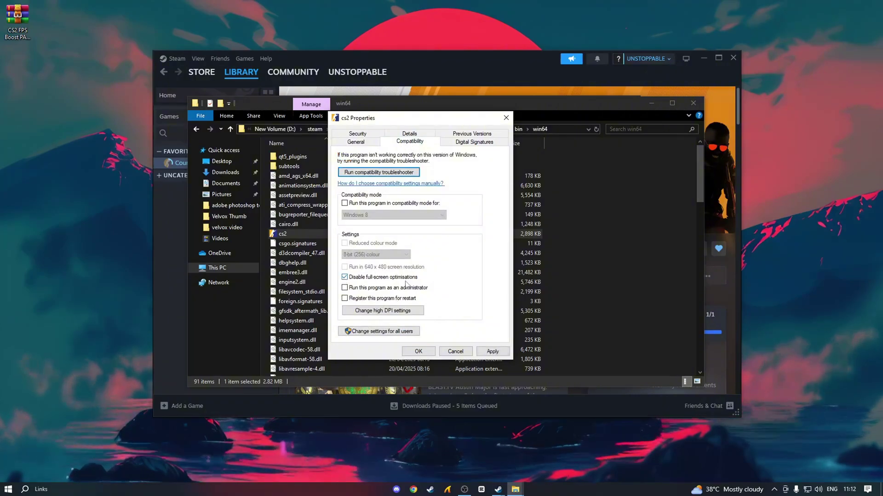
left_click(453, 352)
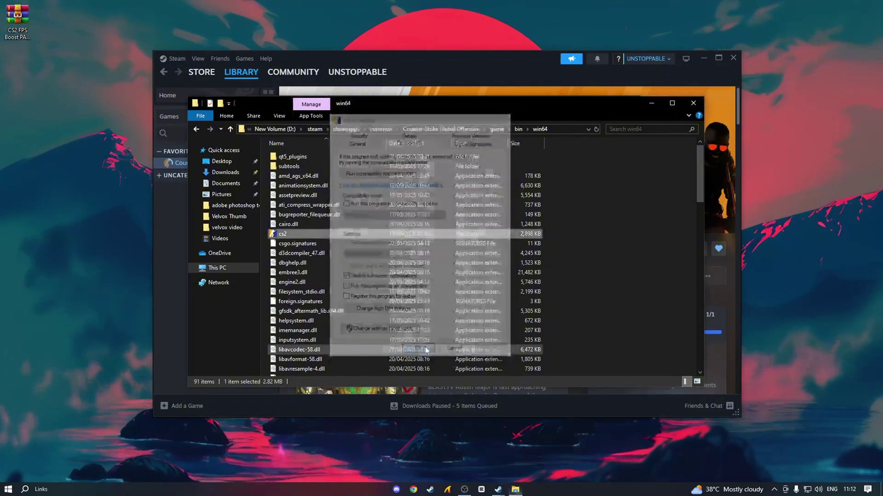
- Copy the path of the win64 folder, then close the folder and game properties and minimise Steam
left_click(570, 131)
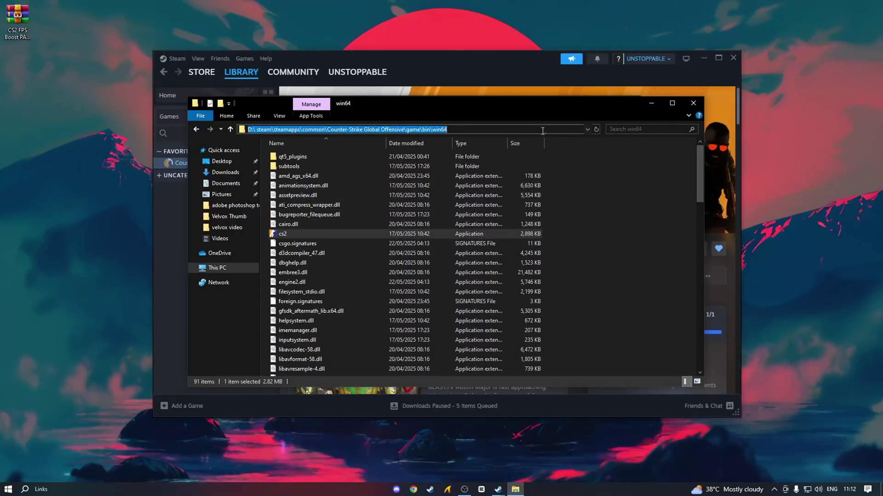
right_click(539, 131)
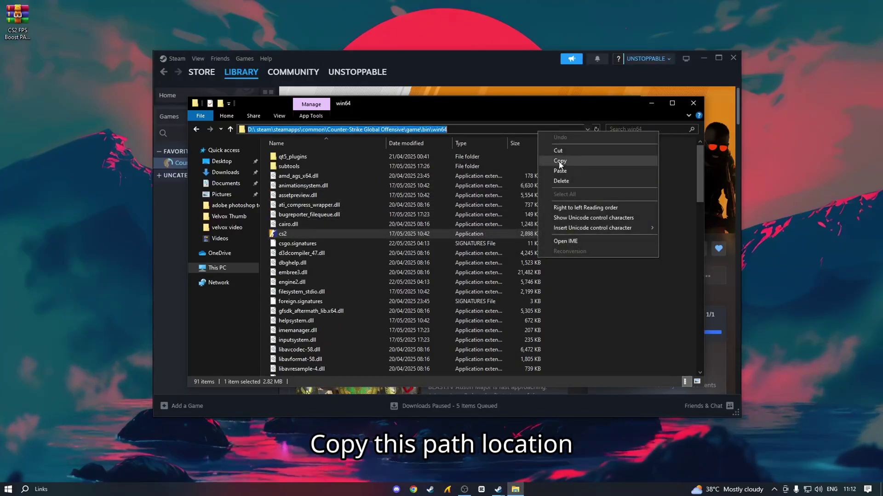
left_click(559, 161)
left_click(693, 104)
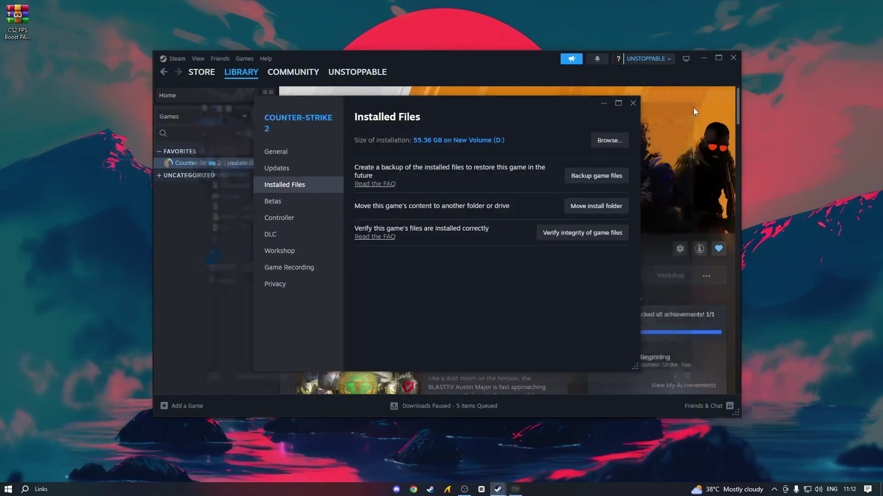
left_click(636, 102)
left_click(704, 61)
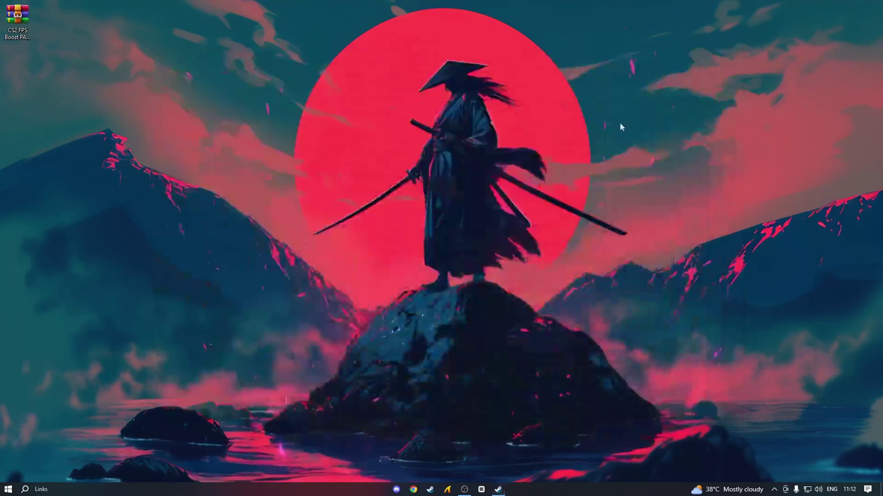
- Open the Windows Graphics settings and move the window towards the middle of the desktop
key("super")
type("gr")
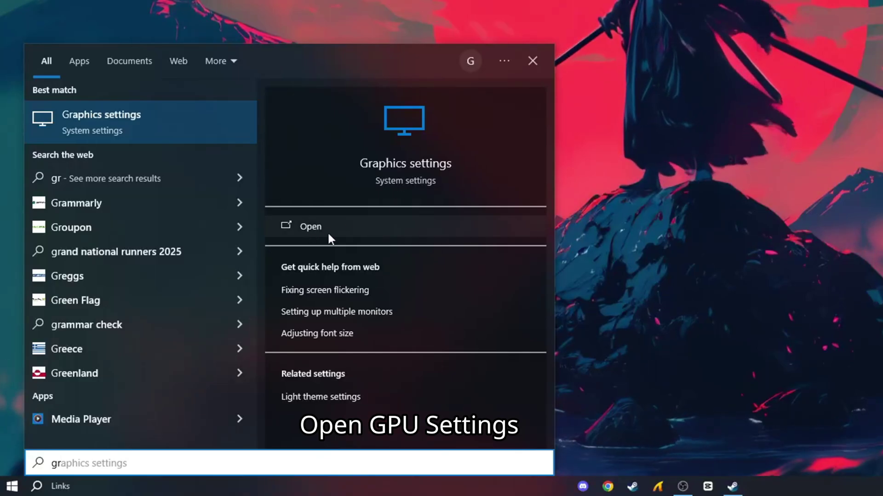
left_click(337, 232)
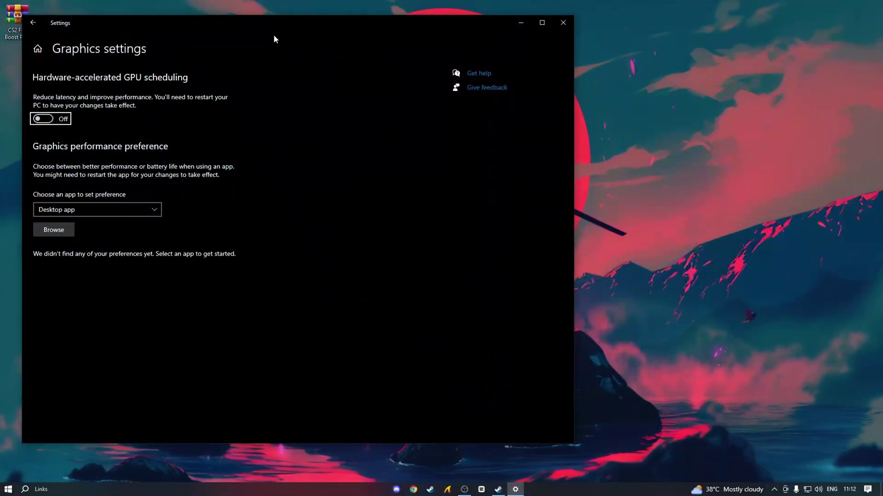
left_click_drag(276, 27, 431, 37)
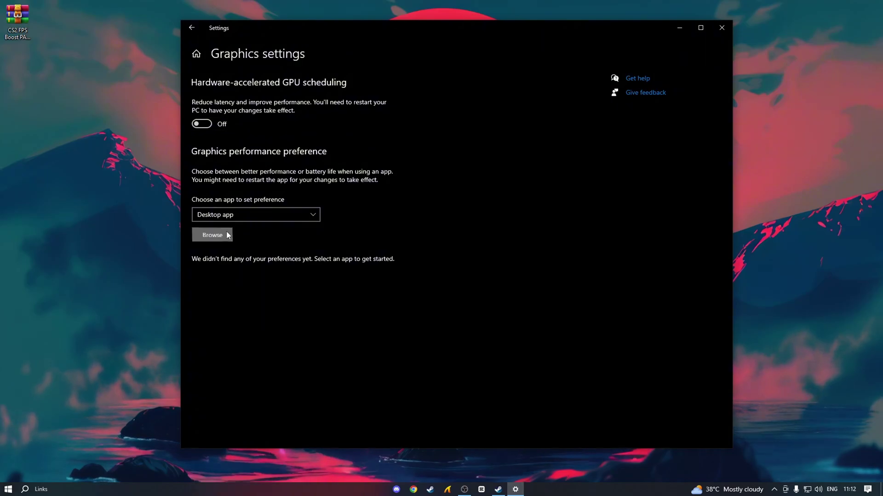
- Add the cs2 application from the copied win64 folder path to the desktop app graphics preferences
left_click(227, 235)
left_click(420, 42)
right_click(420, 41)
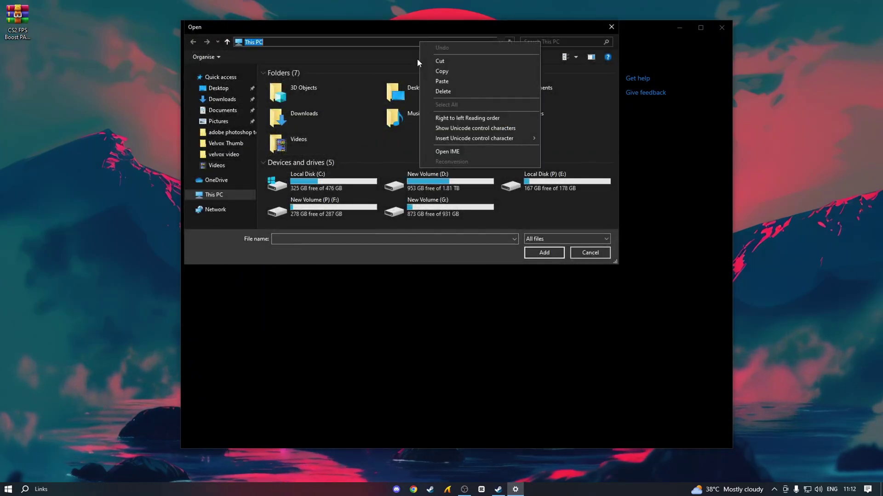
left_click(424, 80)
key("Return")
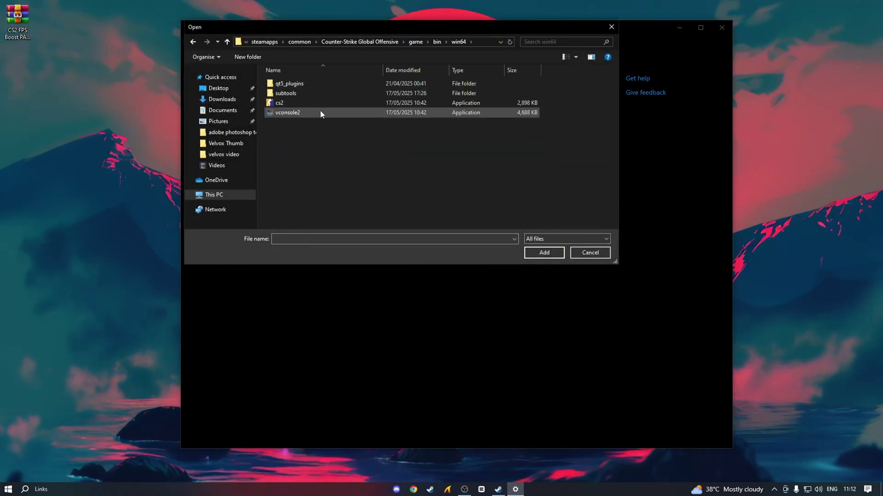
left_click(279, 104)
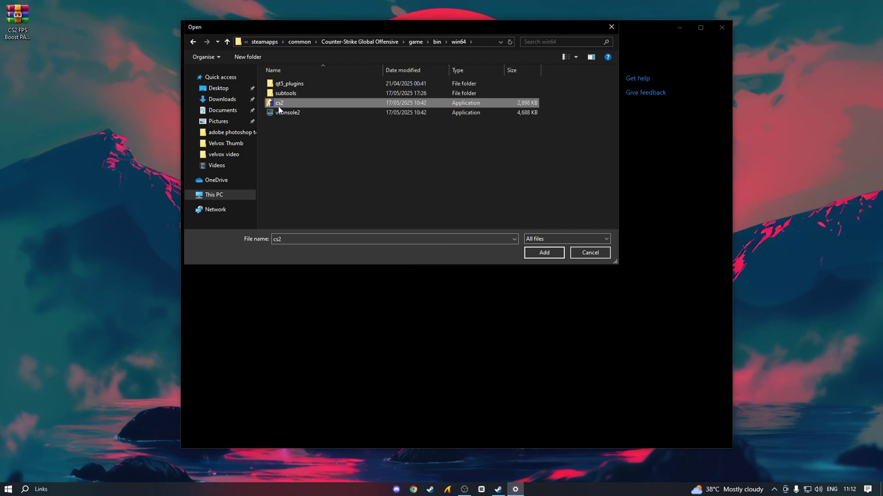
left_click(539, 251)
- Set the graphics preference of cs2 to High performance, save it and close the settings
left_click(327, 306)
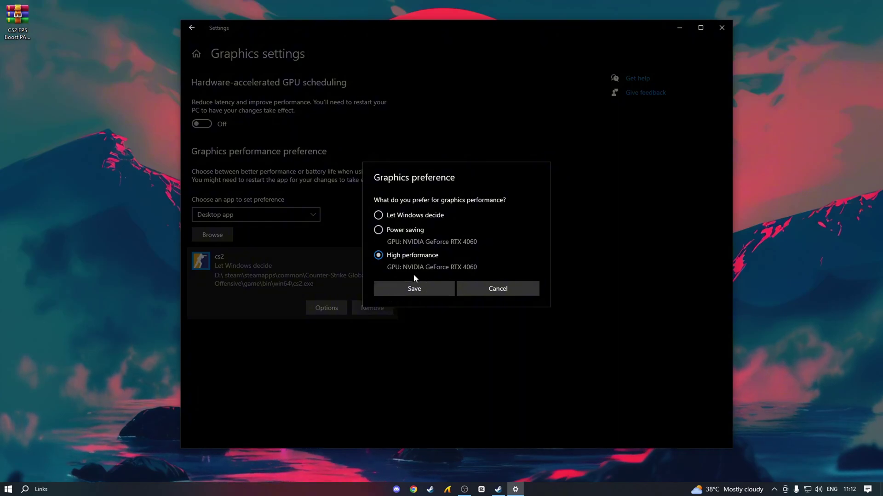
left_click(419, 289)
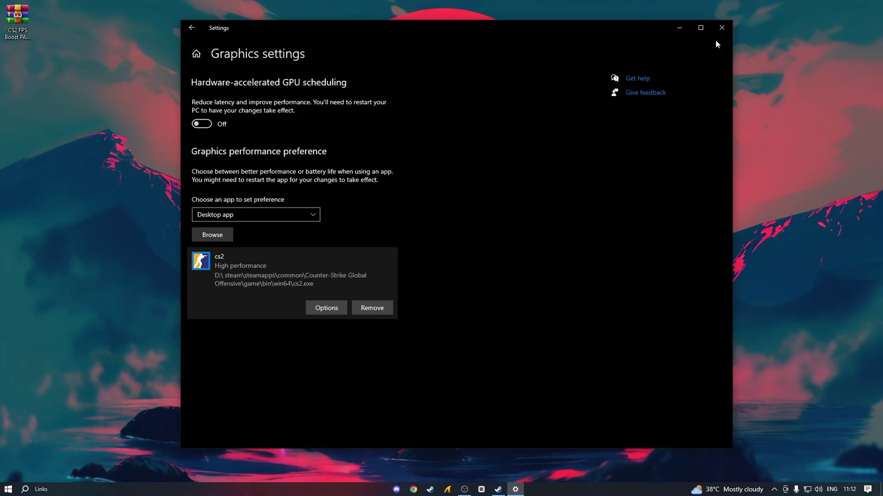
left_click(722, 27)
- Open the Game Mode settings, make sure Game Mode is on, and check the Game Bar page before closing the settings
key("super")
type("ga")
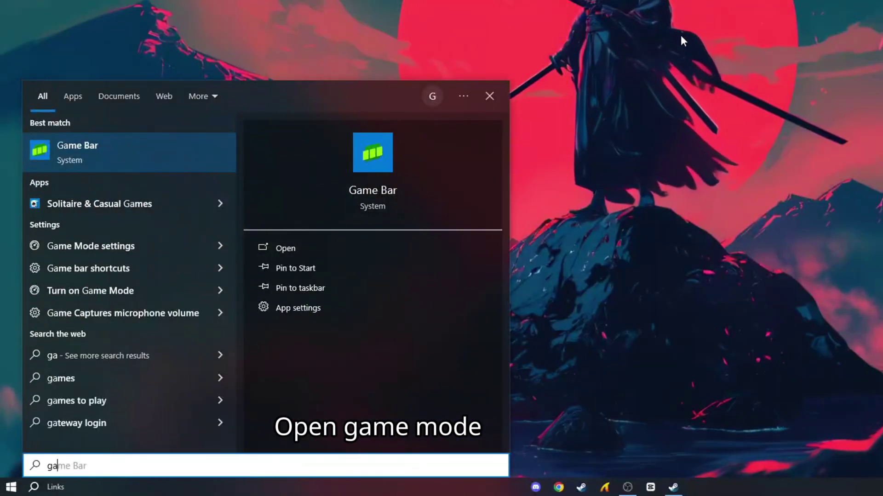
type("me m")
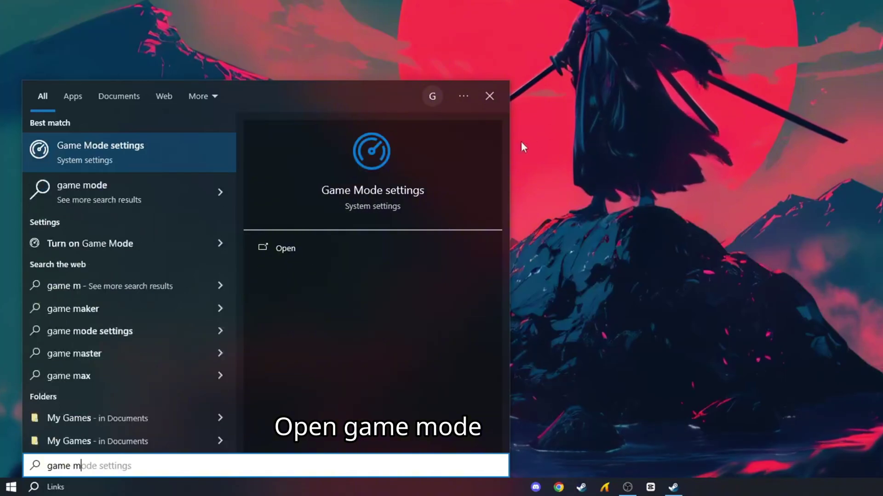
left_click(309, 247)
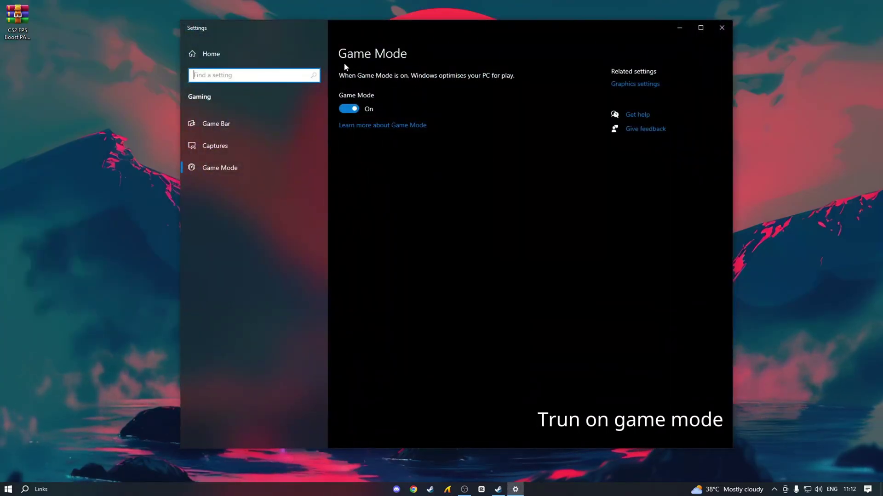
left_click(350, 113)
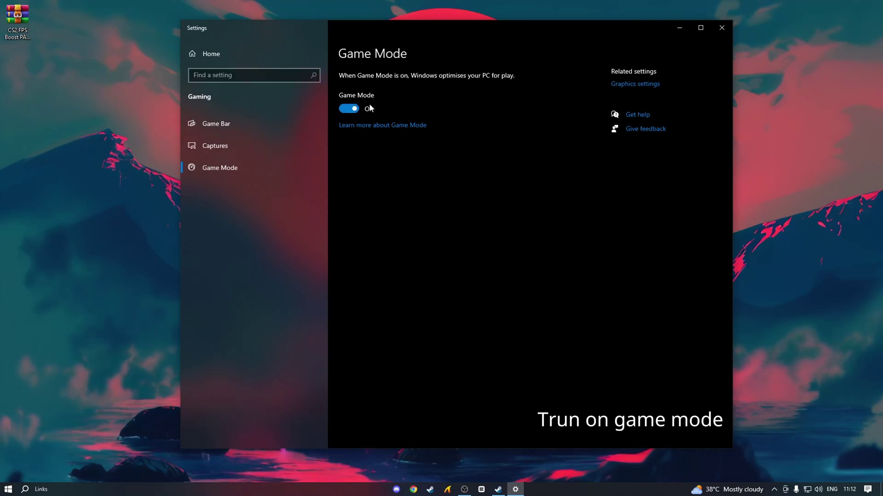
left_click(227, 132)
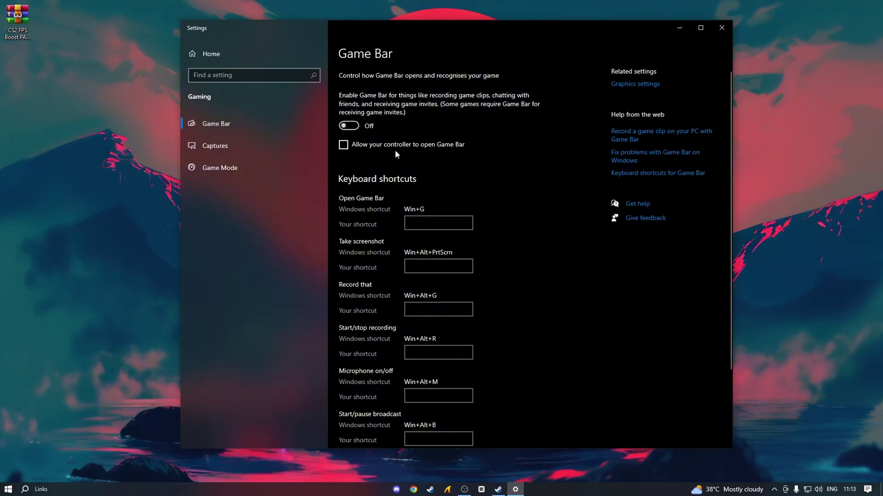
left_click(723, 31)
- Extract the CS2 FPS Boost PACK 2025 archive onto the desktop and place the extracted folder beside it
left_click_drag(21, 35, 441, 156)
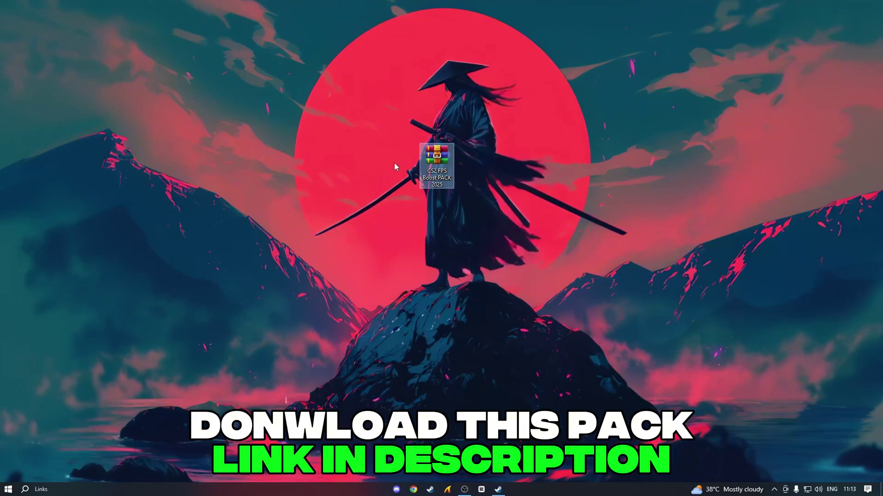
right_click(433, 166)
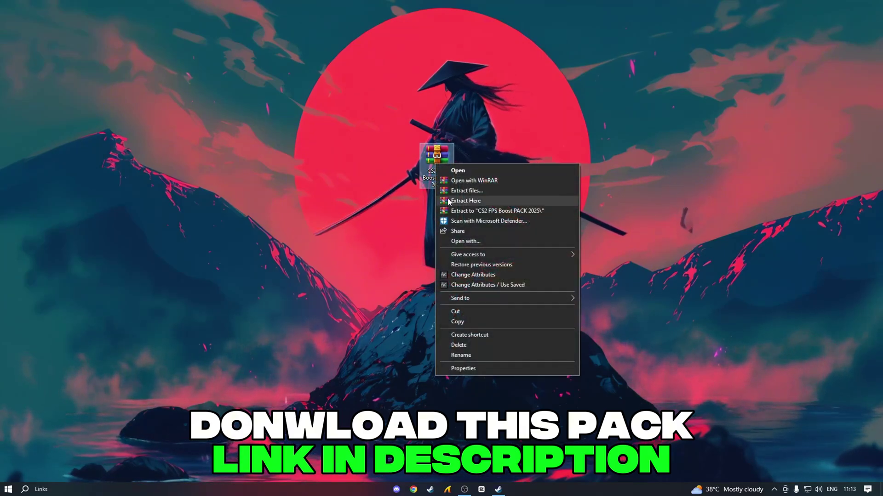
left_click(479, 202)
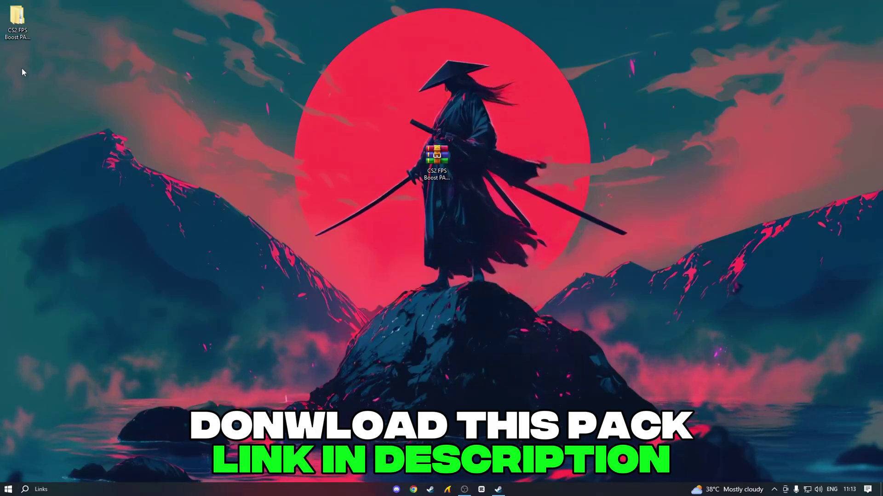
left_click_drag(50, 54, 399, 167)
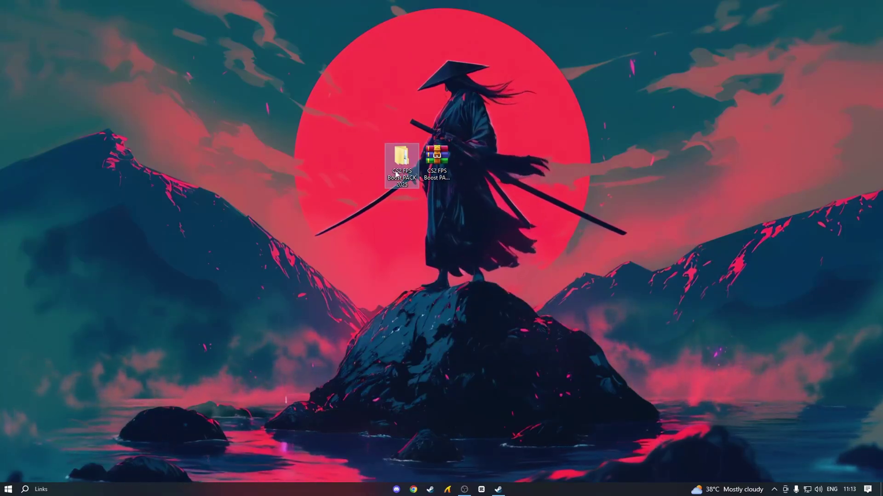
- Open the extracted CS2 FPS Boost PACK 2025 folder and its 1 - CPU Optimization subfolder
right_click(399, 167)
left_click(413, 175)
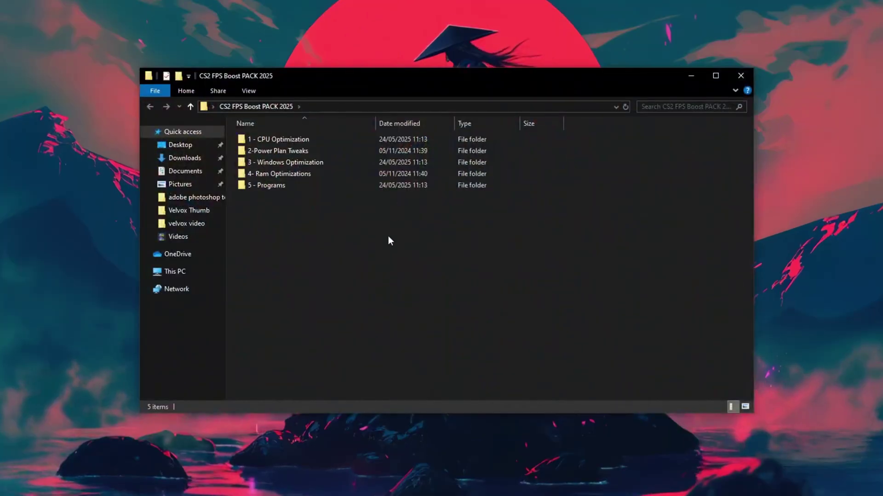
left_click_drag(388, 236, 282, 186)
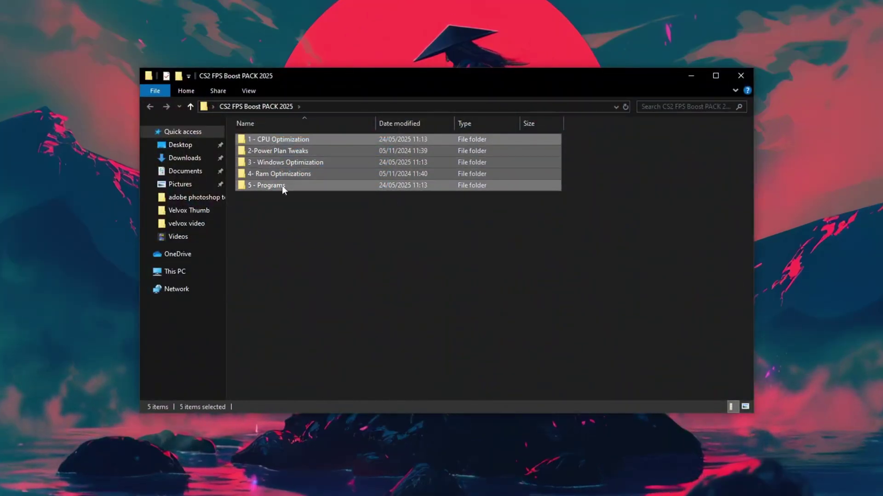
right_click(291, 140)
left_click(318, 150)
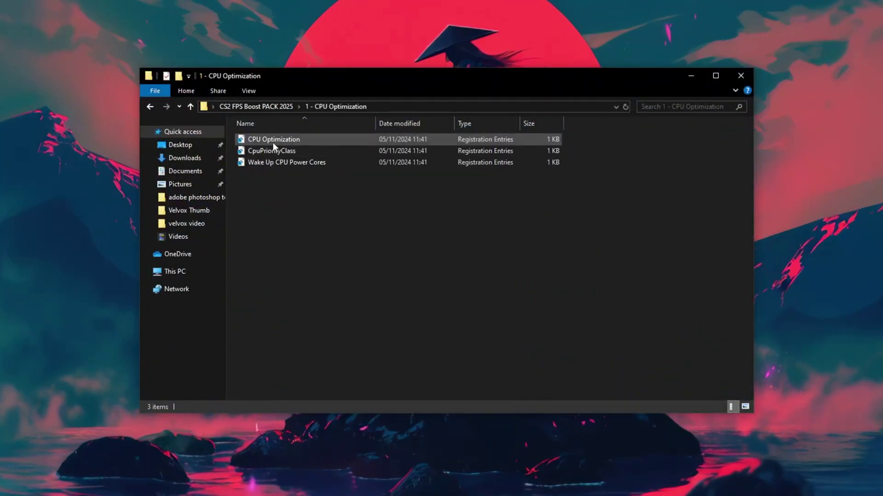
- Merge the CPU Optimization registry file into the registry
left_click(276, 141)
right_click(280, 144)
left_click(334, 153)
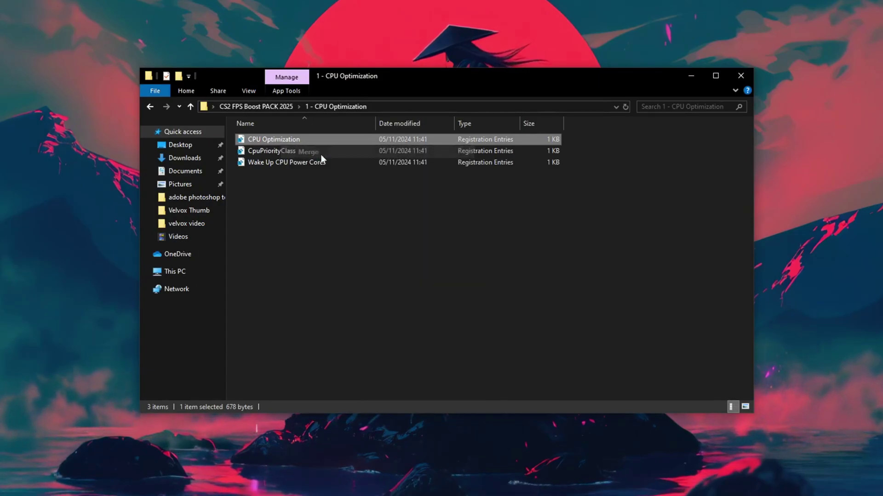
left_click(396, 326)
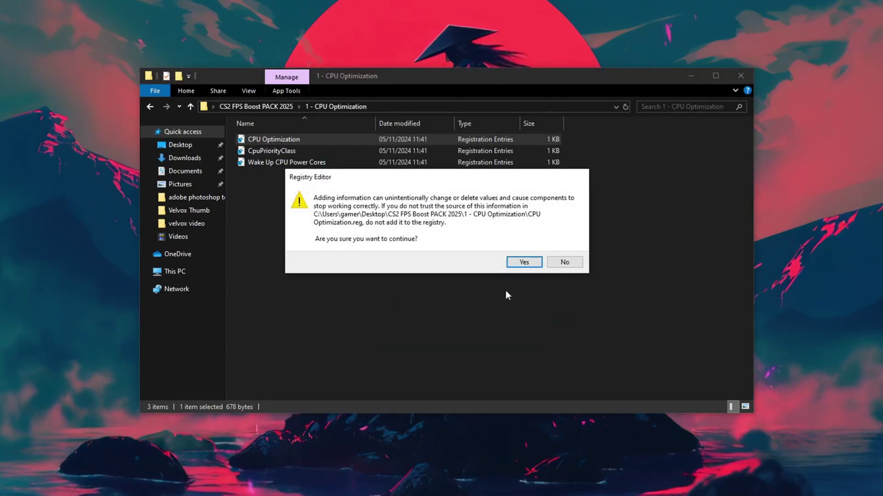
left_click(524, 262)
left_click(562, 245)
- Merge the CpuPriorityClass registry file into the registry
left_click(280, 151)
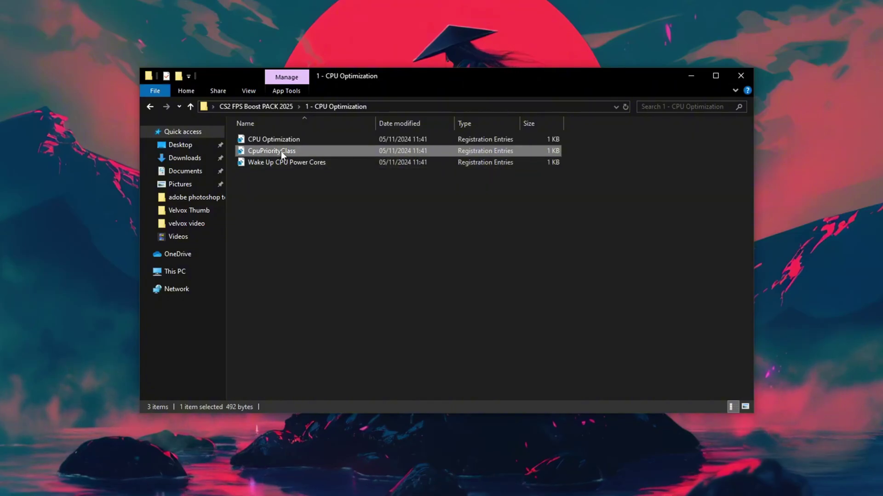
right_click(280, 151)
left_click(308, 160)
left_click(370, 328)
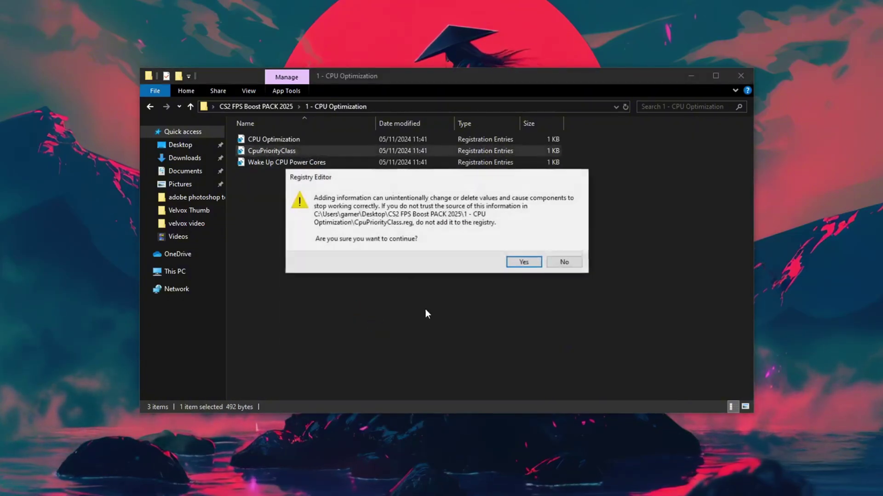
left_click(524, 262)
left_click(562, 245)
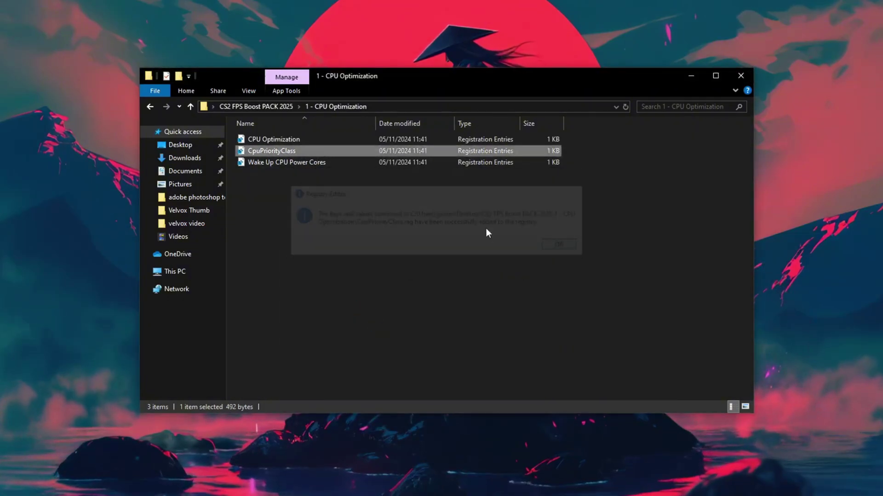
- Merge the Wake Up CPU Power Cores registry file into the registry
right_click(294, 164)
left_click(322, 171)
left_click(396, 327)
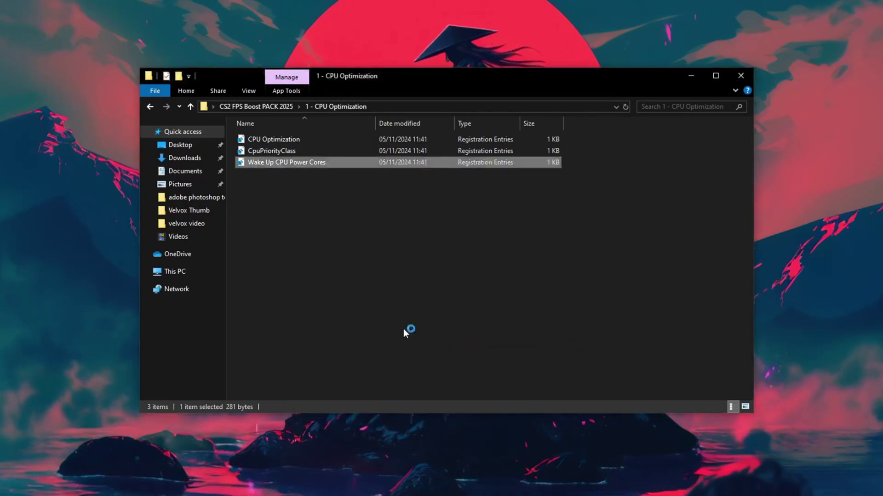
left_click(524, 261)
left_click(562, 246)
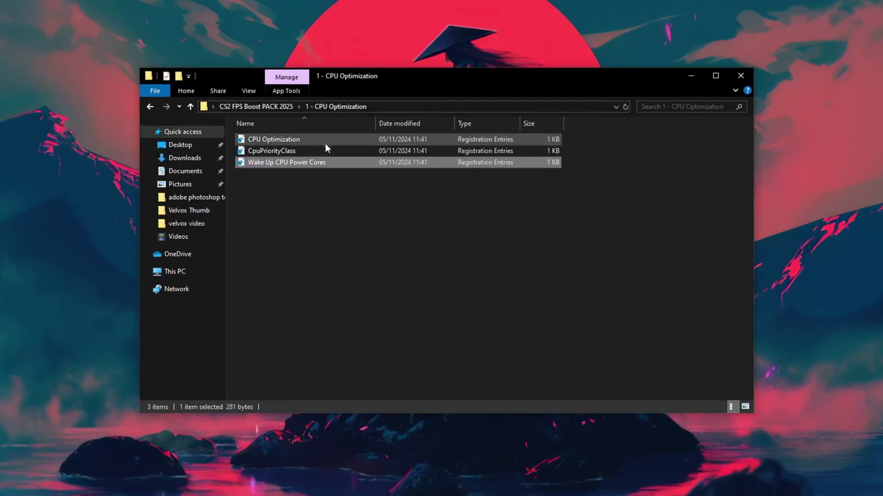
- Return to the CS2 FPS Boost PACK 2025 folder and open the 2-Power Plan Tweaks subfolder
left_click(258, 107)
left_click(276, 151)
right_click(277, 151)
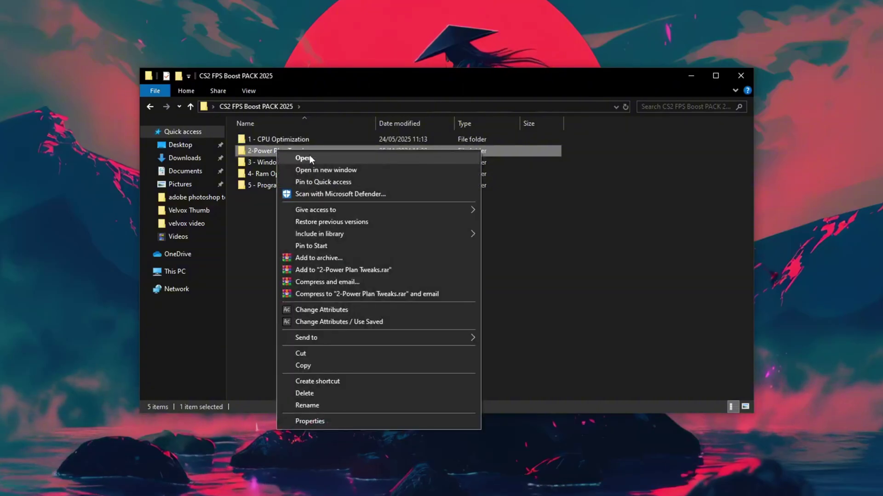
left_click(310, 156)
- Run the Import By Velvox Power Plan script as administrator to import the Ultimate Performance plan, and dismiss its console
right_click(285, 144)
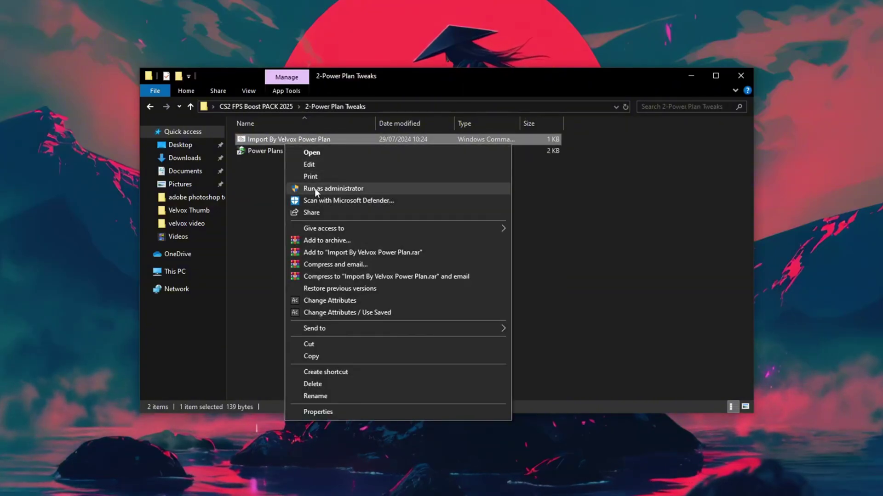
left_click(315, 189)
left_click(386, 327)
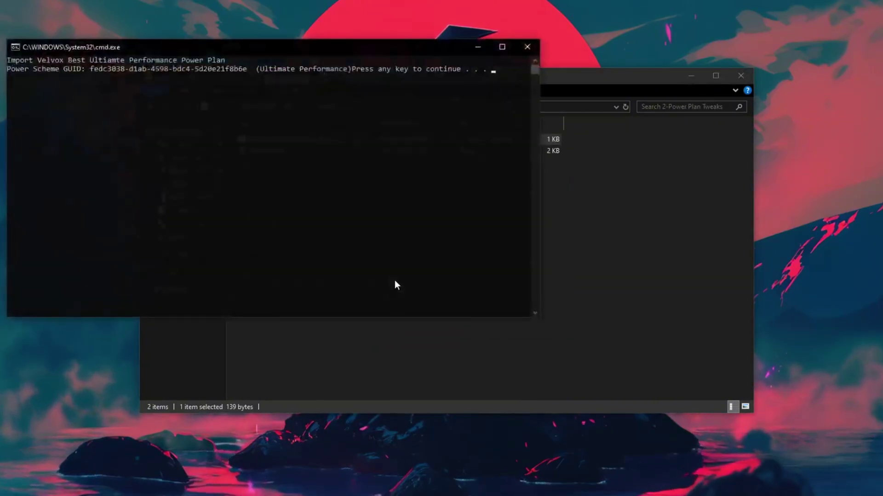
left_click_drag(303, 45, 464, 117)
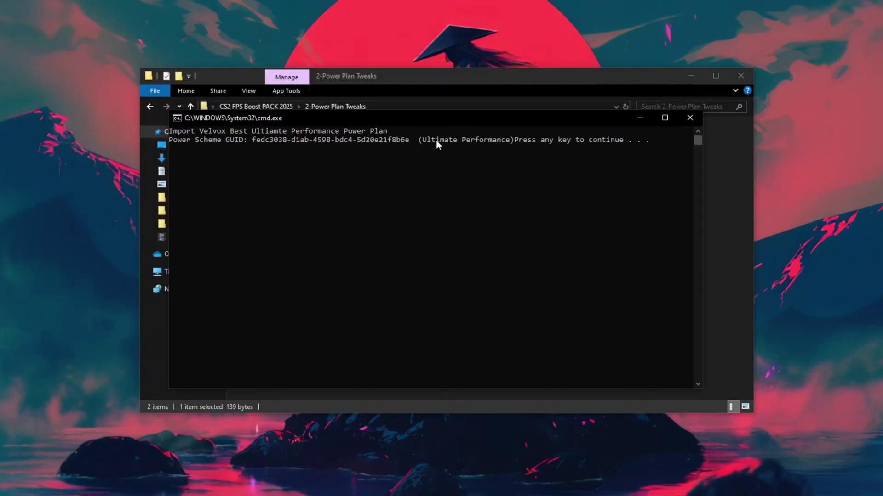
left_click_drag(420, 141, 514, 140)
key("Return")
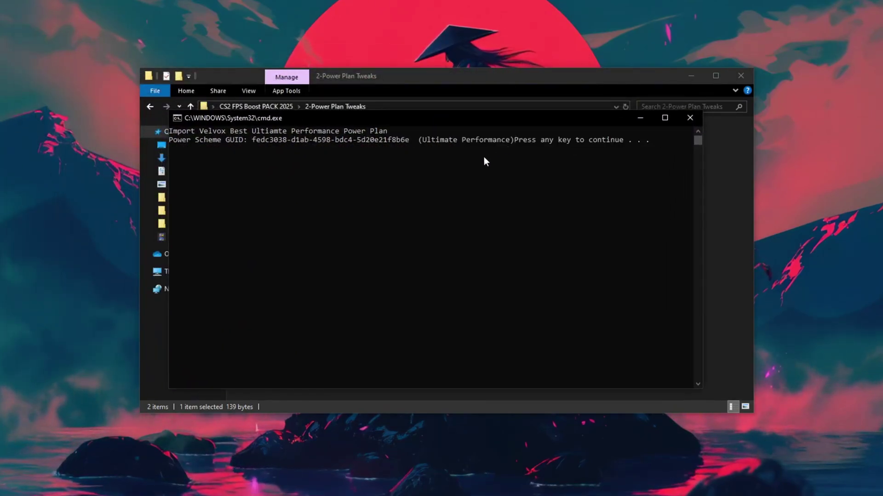
key("Return")
- Open the Power Plans shortcut, view the additional power plans, and return to the CS2 FPS Boost PACK 2025 folder
right_click(300, 153)
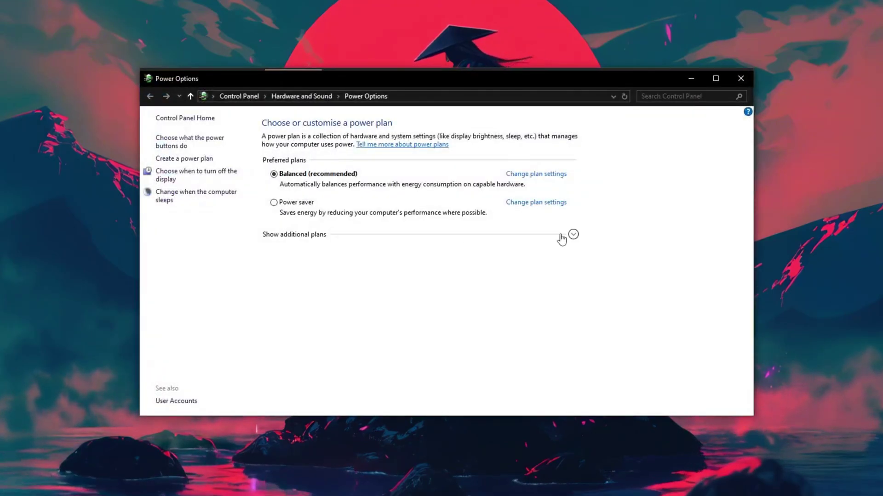
left_click(561, 239)
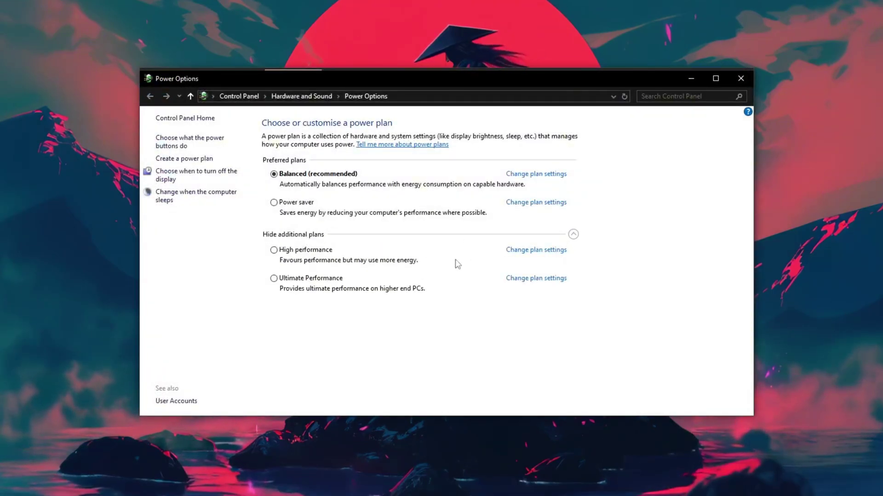
left_click(751, 79)
left_click(258, 109)
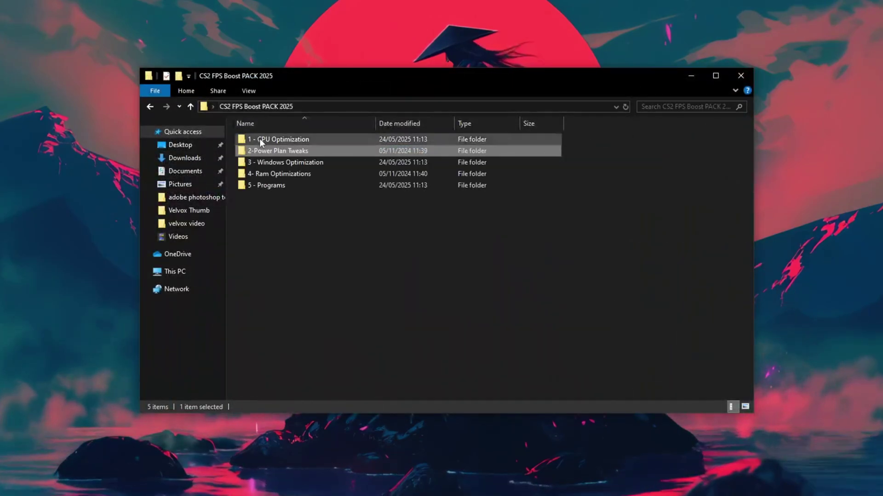
- Open the 3 - Windows Optimization subfolder and merge the Disable DVR 1 registry file into the registry
right_click(264, 165)
left_click(290, 174)
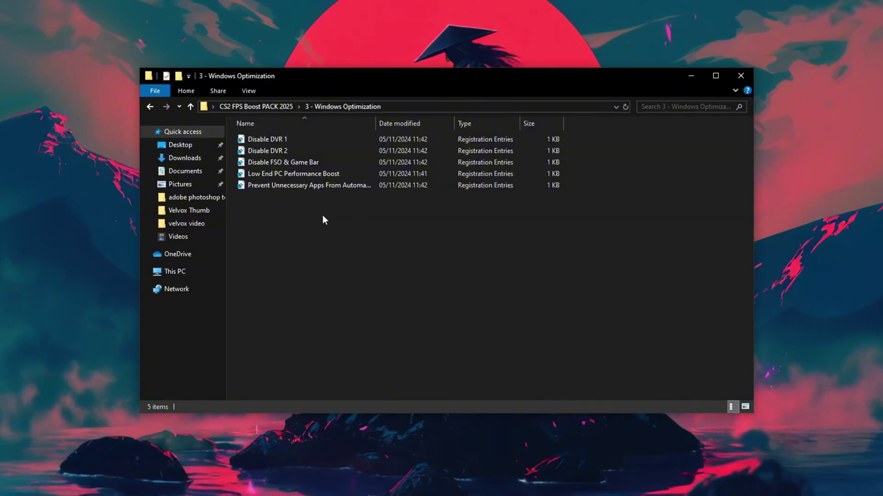
left_click(275, 143)
right_click(273, 144)
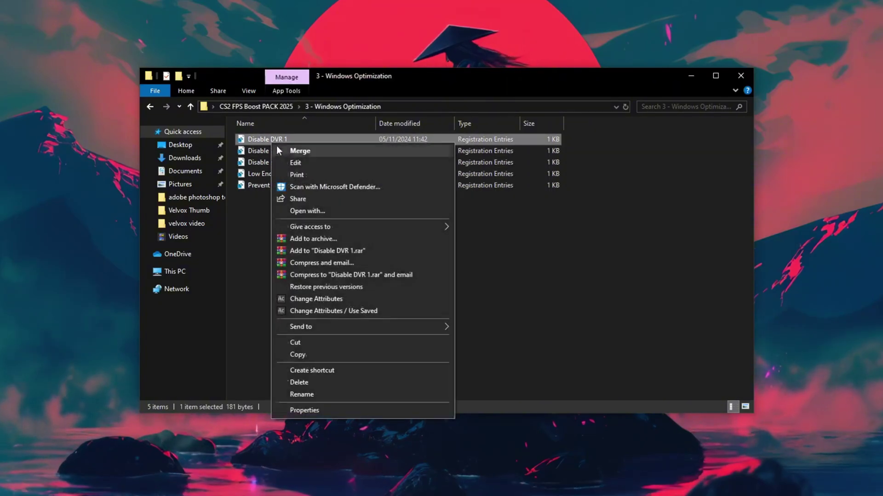
left_click(312, 156)
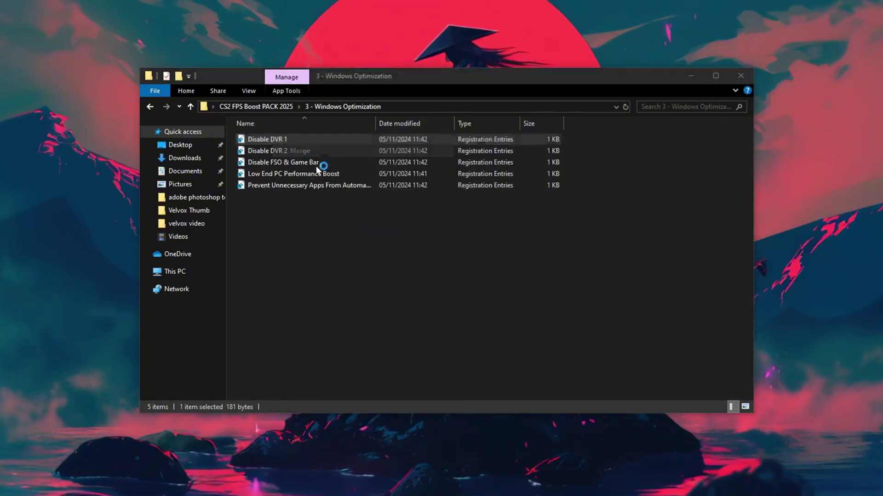
left_click(405, 328)
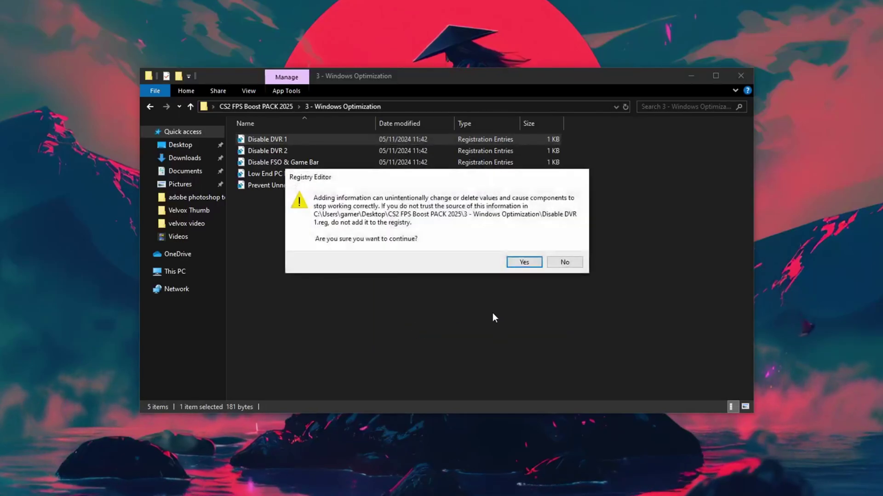
left_click(536, 265)
left_click(563, 247)
- Merge the Disable DVR 2 registry file into the registry
left_click(271, 155)
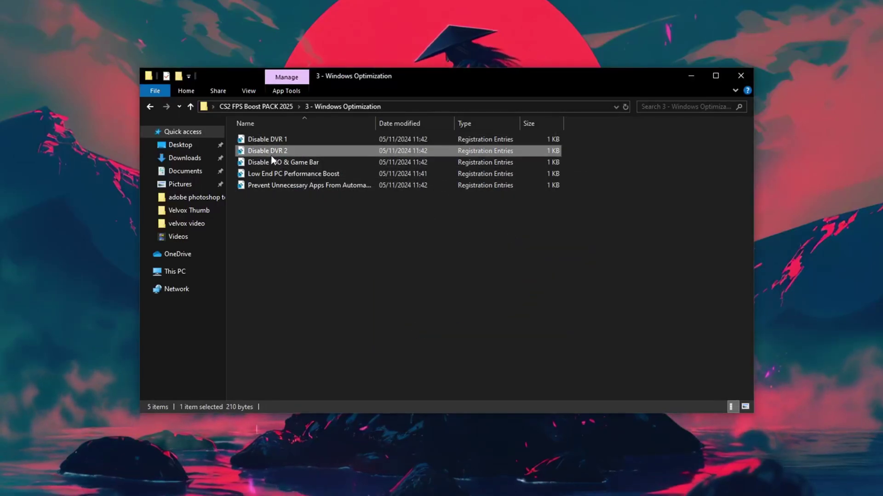
right_click(271, 156)
left_click(294, 164)
left_click(405, 328)
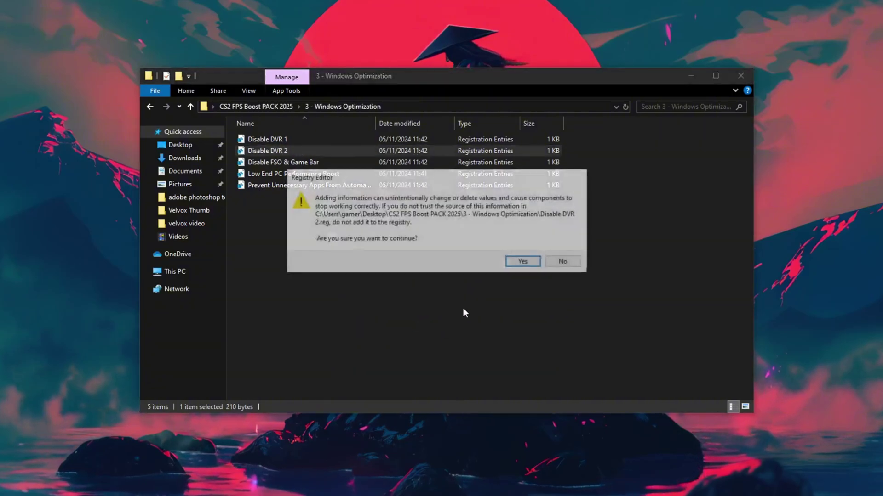
left_click(533, 263)
left_click(561, 246)
- Merge the Disable FSO & Game Bar registry file into the registry
left_click(293, 165)
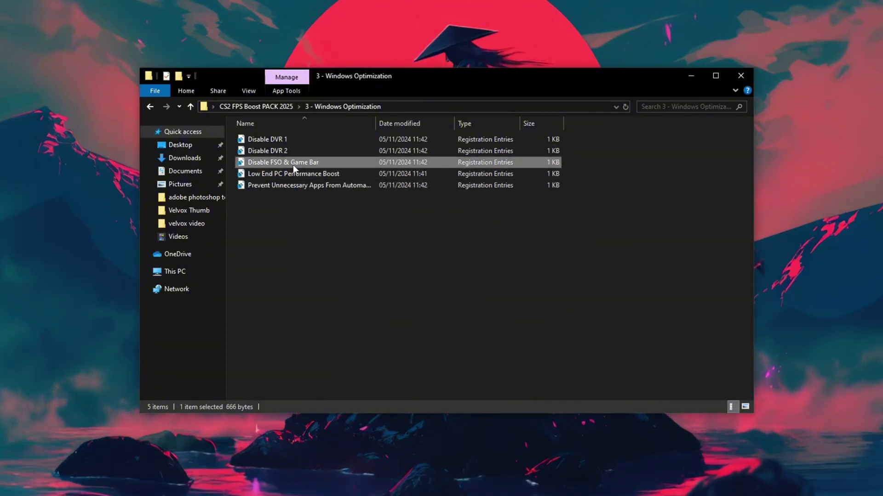
right_click(293, 165)
left_click(305, 173)
left_click(417, 324)
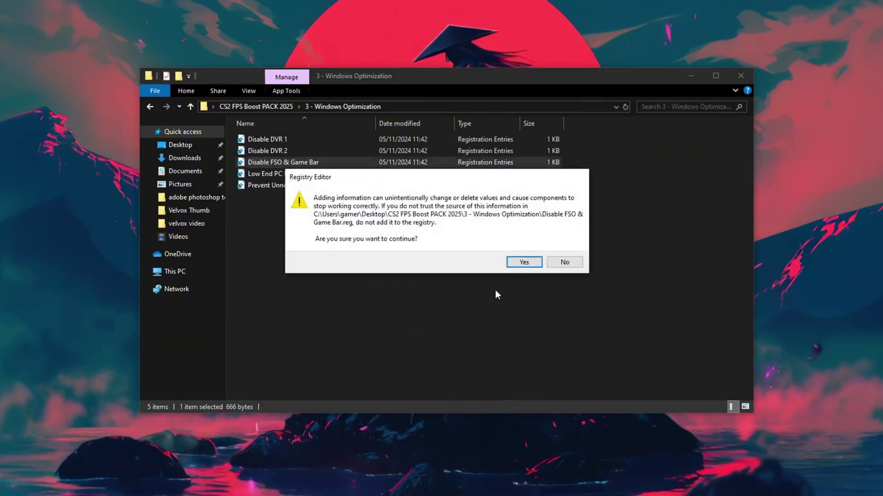
left_click(531, 261)
left_click(554, 245)
- Merge the Low End PC Performance Boost registry file into the registry
right_click(283, 176)
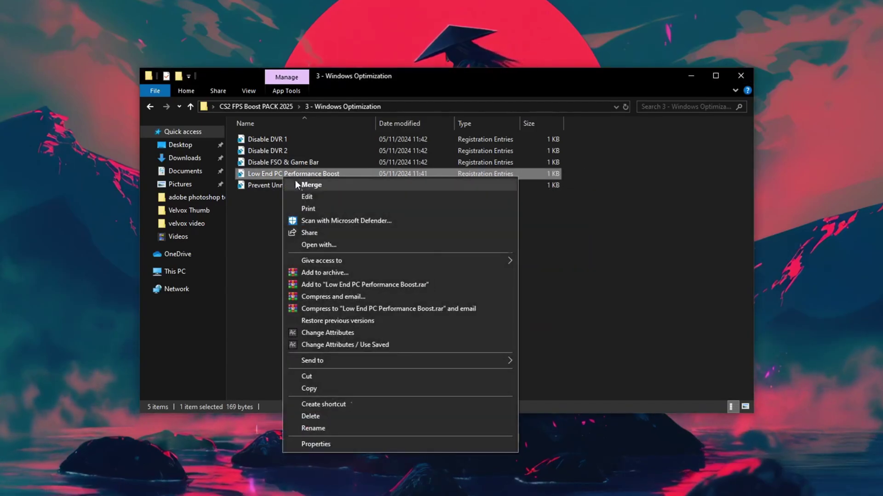
left_click(296, 182)
left_click(395, 322)
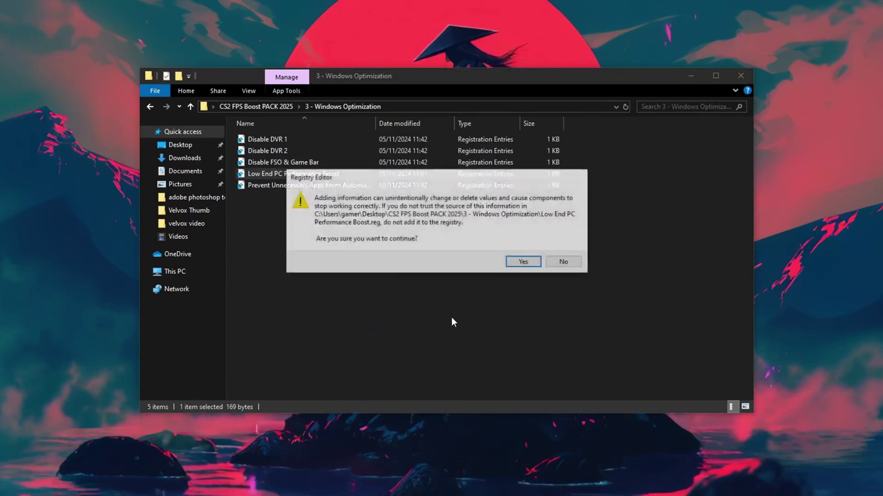
left_click(523, 261)
left_click(558, 248)
- Merge the Prevent Unnecessary Apps From Automatically Starting registry file into the registry
right_click(328, 186)
left_click(355, 194)
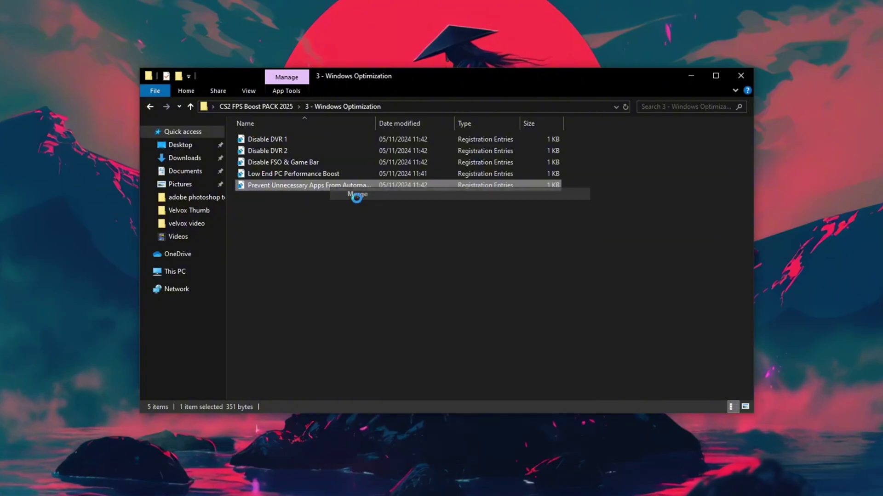
left_click(404, 323)
left_click(524, 262)
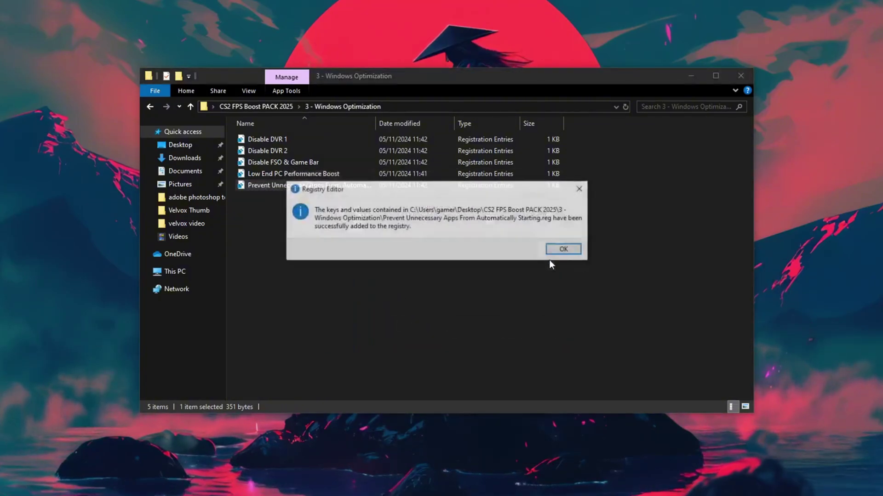
left_click(559, 248)
- Return to the CS2 FPS Boost PACK 2025 folder and open the 4- Ram Optimizations subfolder
left_click(242, 109)
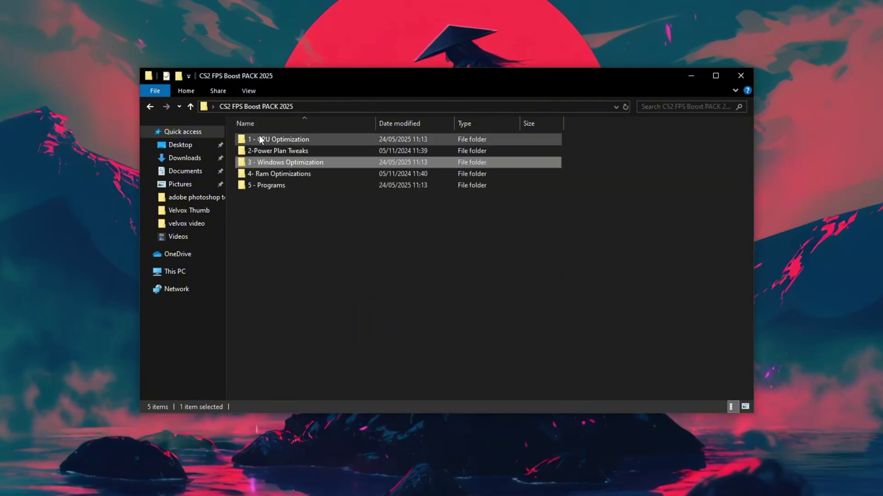
right_click(282, 172)
left_click(307, 181)
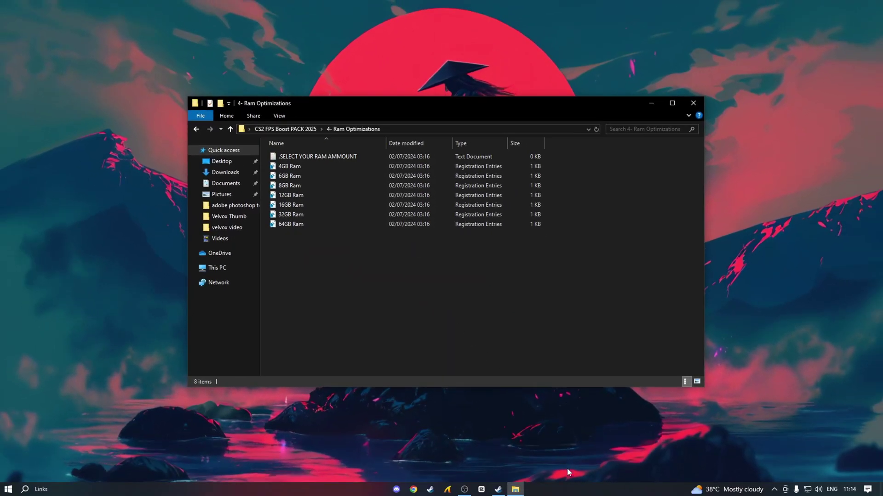
- Check the installed memory size in Task Manager's performance view, and close Task Manager
right_click(583, 486)
left_click(594, 442)
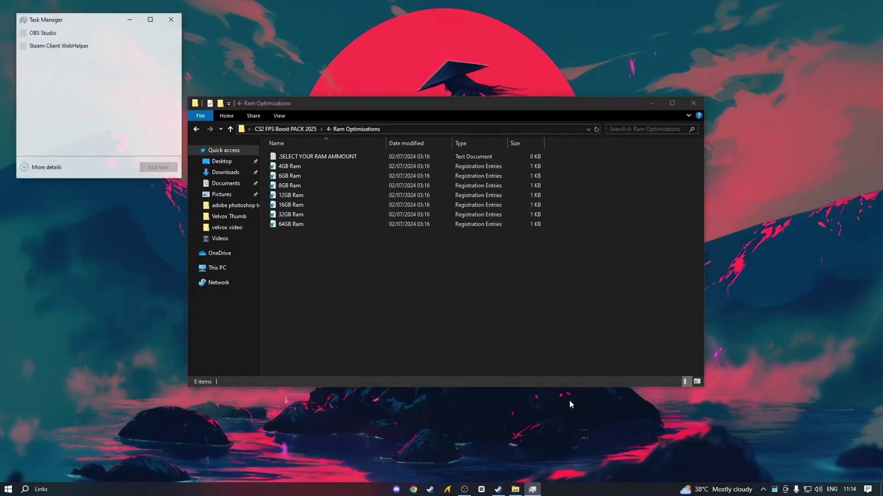
left_click_drag(95, 25, 467, 98)
left_click(510, 304)
left_click(531, 178)
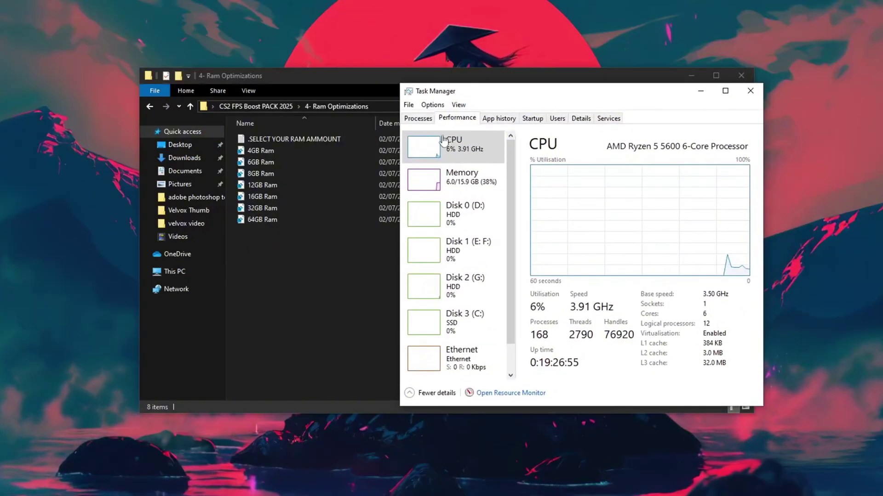
left_click(462, 177)
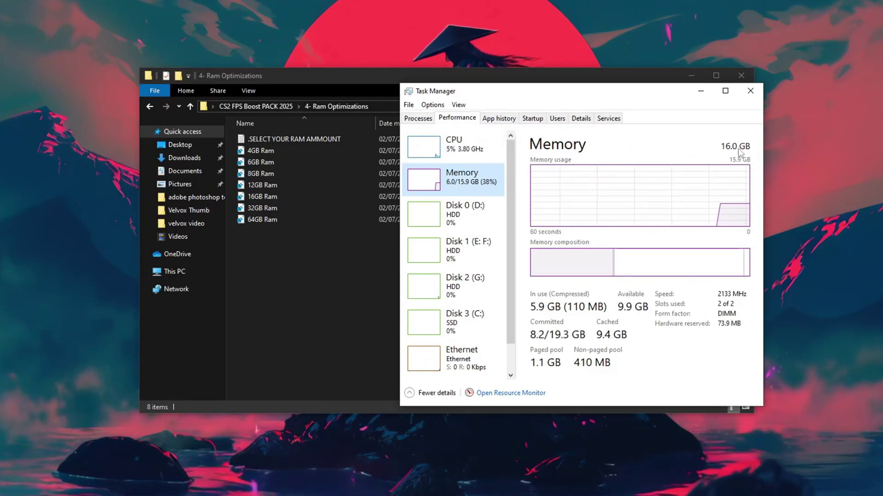
left_click(751, 90)
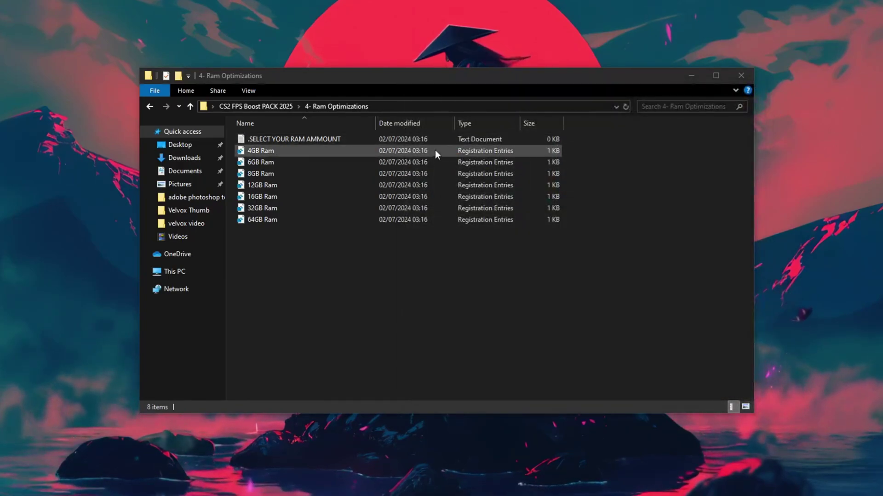
- Merge the 16GB Ram registry file into the registry
right_click(302, 197)
left_click(332, 203)
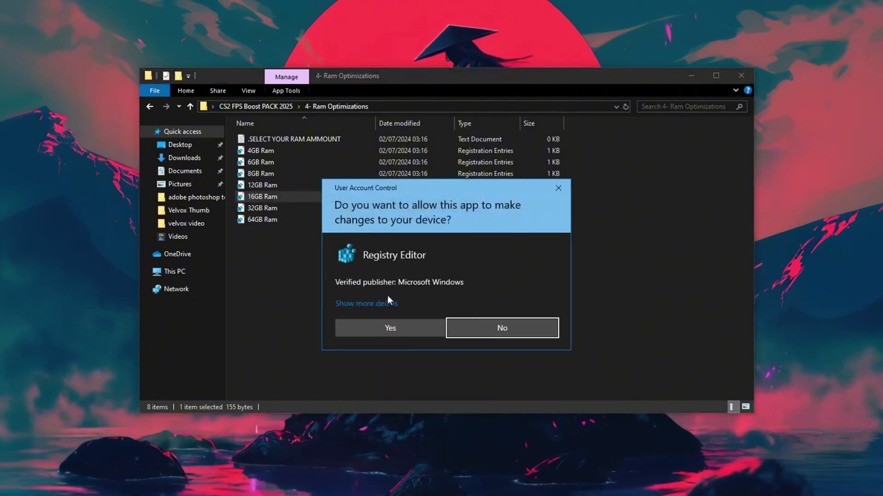
left_click(407, 326)
left_click(533, 261)
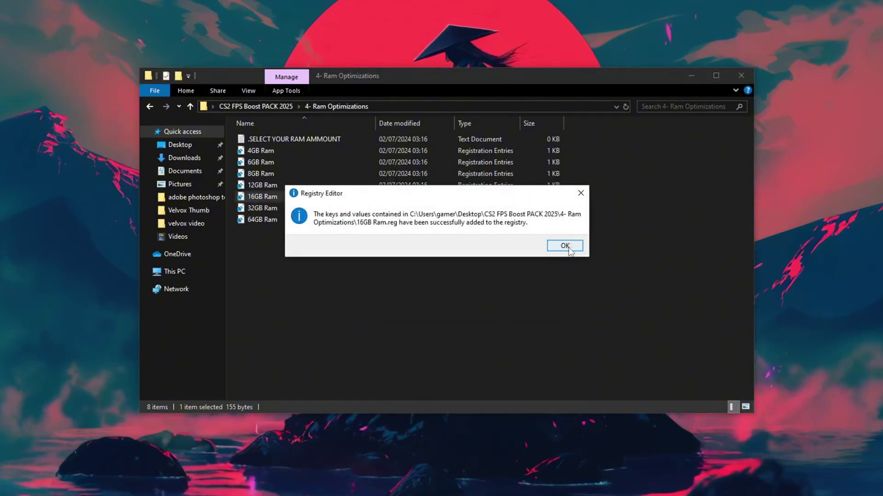
left_click(565, 244)
- Return to the pack folder, open the 5 - Programs subfolder, and run 7 - RunWithAffinity as administrator
left_click(254, 108)
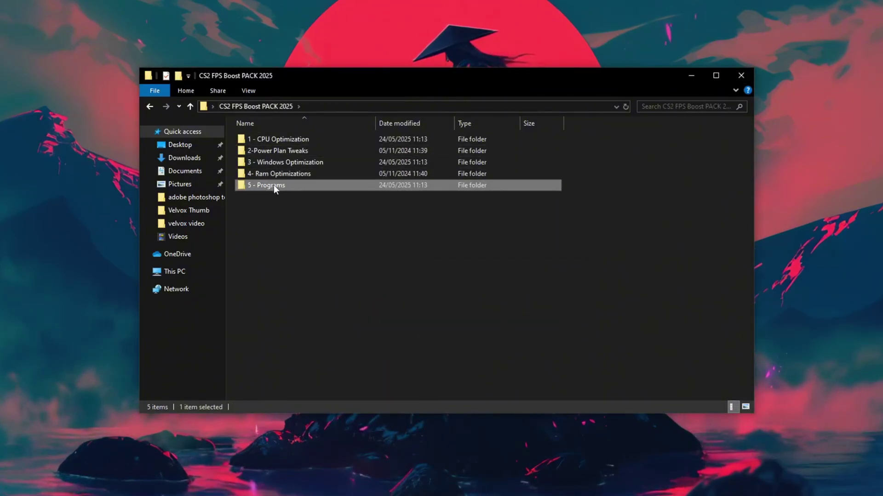
right_click(280, 186)
left_click(298, 197)
right_click(277, 140)
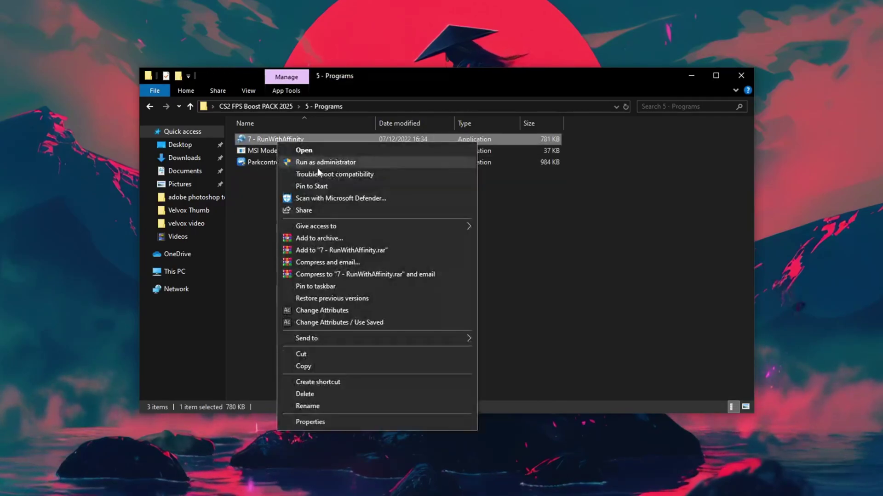
left_click(322, 169)
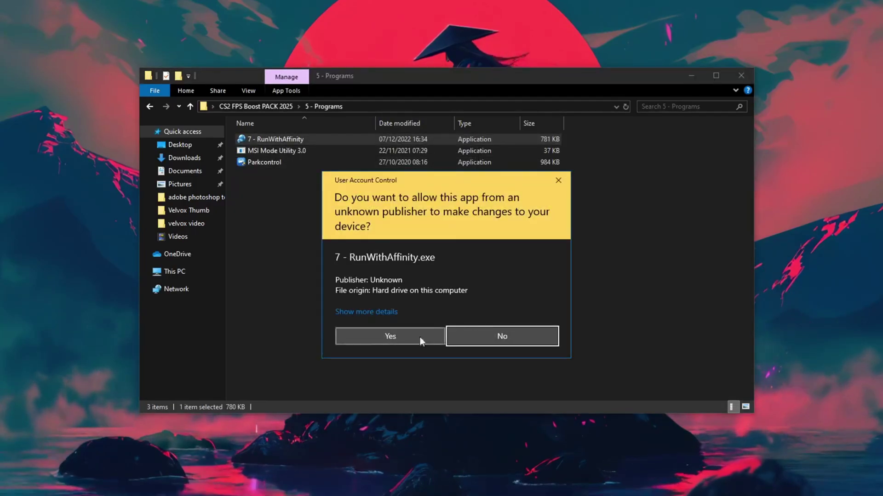
left_click(420, 339)
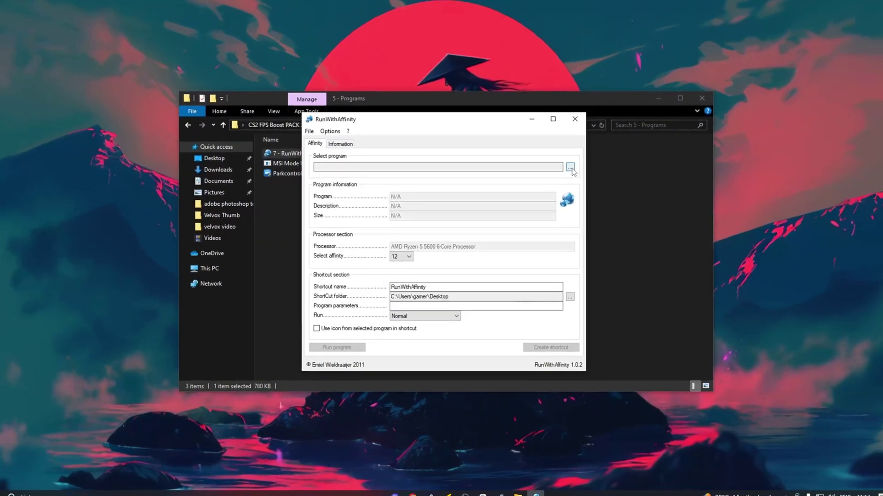
- Start selecting a program in RunWithAffinity and browse to the steam\steamapps\common folder on drive D
left_click(590, 155)
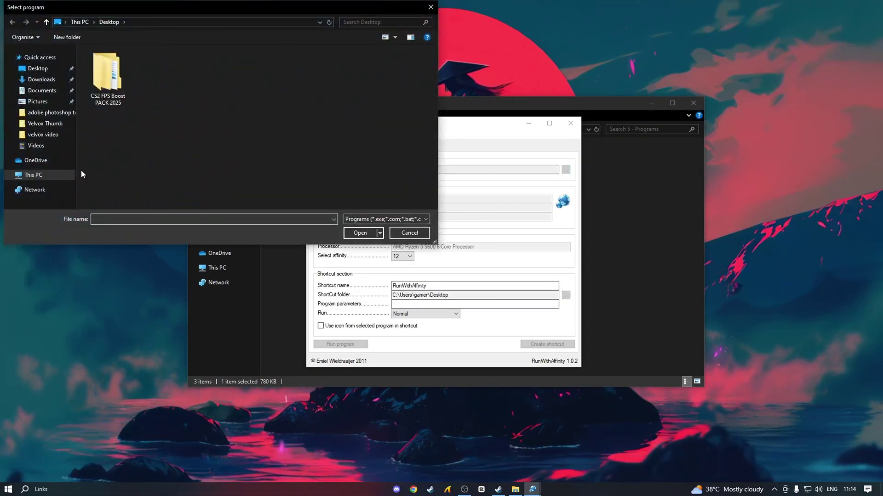
left_click(80, 171)
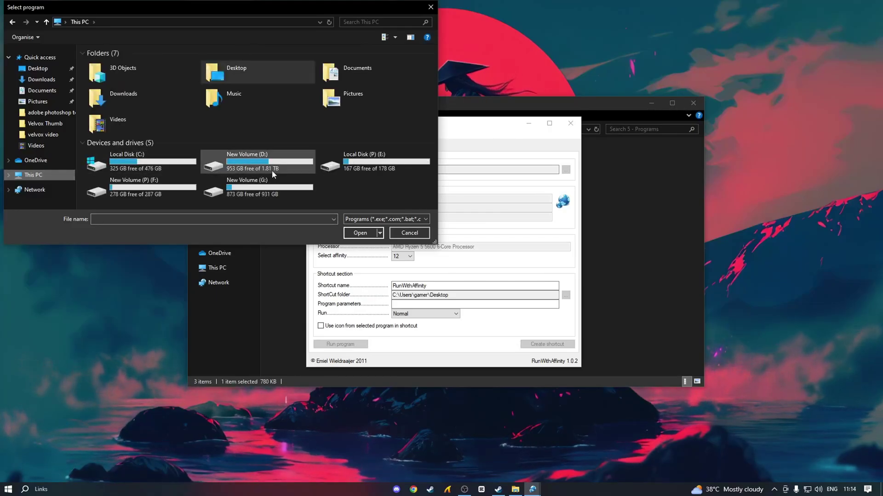
left_click(267, 170)
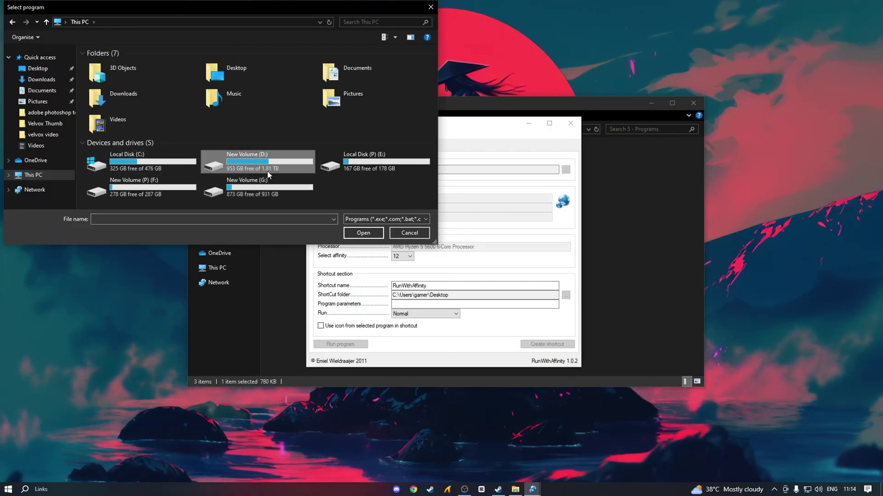
double_click(268, 173)
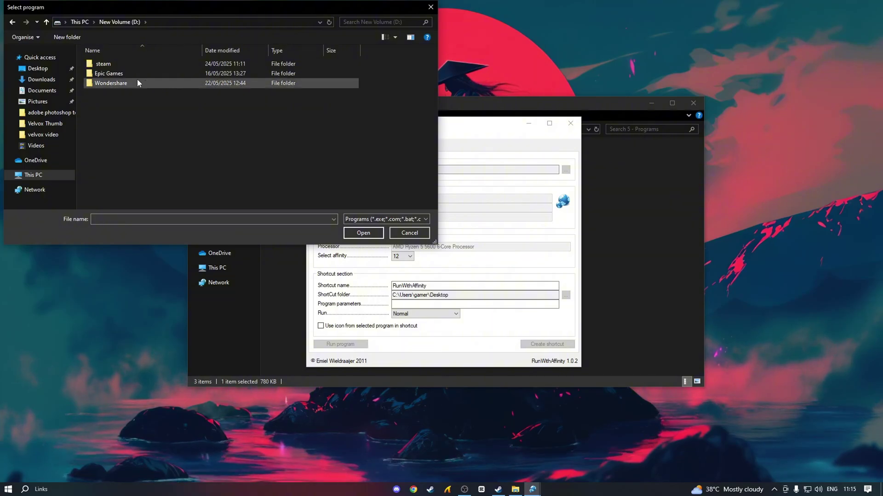
double_click(120, 63)
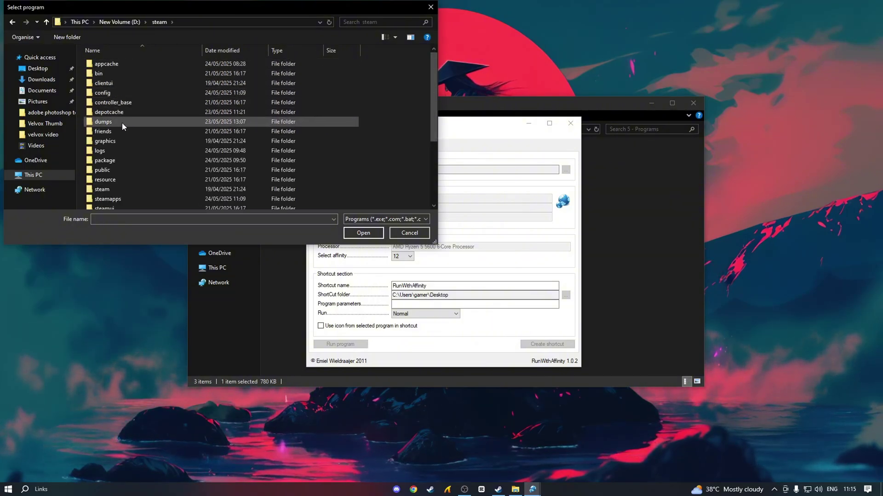
double_click(121, 199)
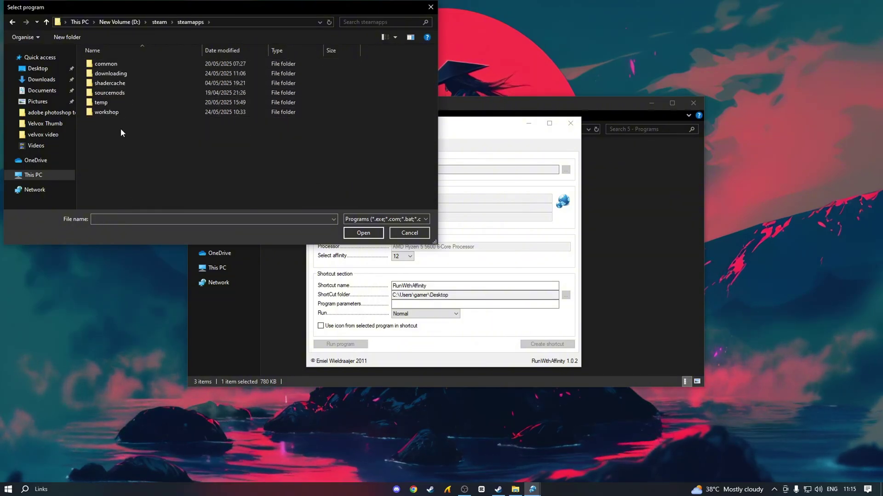
double_click(120, 67)
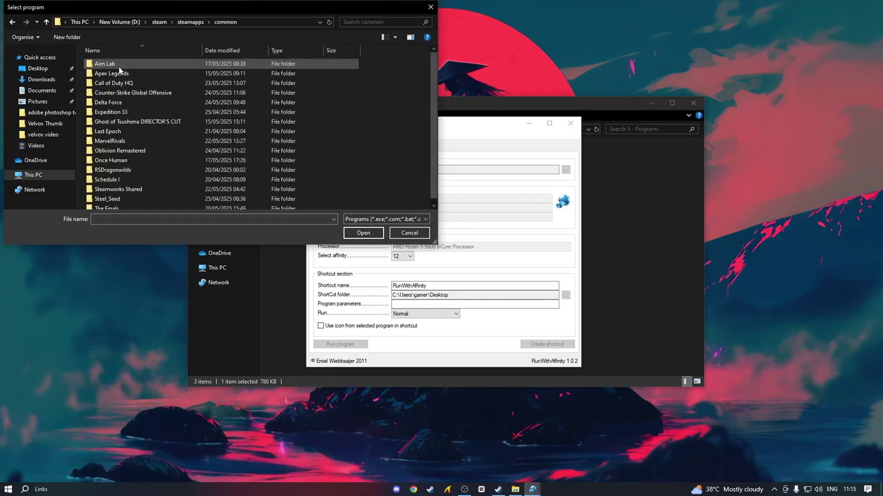
- Load cs2 from Counter-Strike Global Offensive\game\bin\win64 as the selected program, and set its processor affinity to 12
double_click(121, 93)
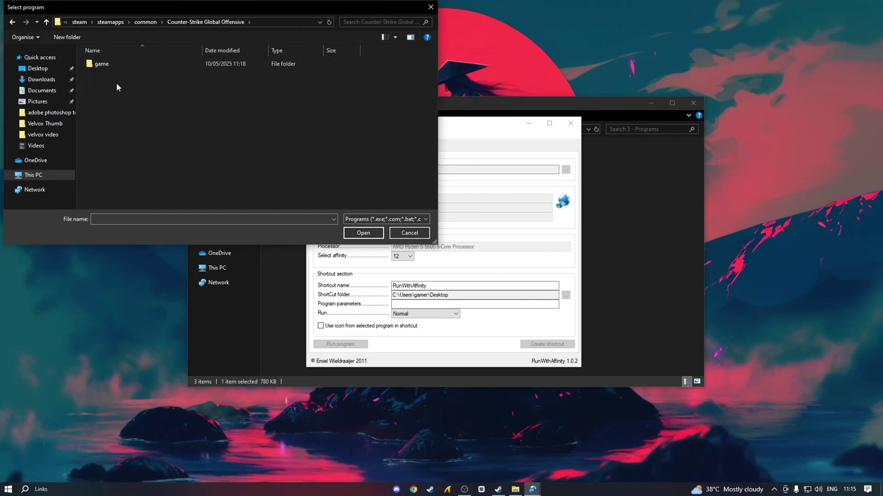
double_click(112, 68)
double_click(112, 68)
double_click(112, 68)
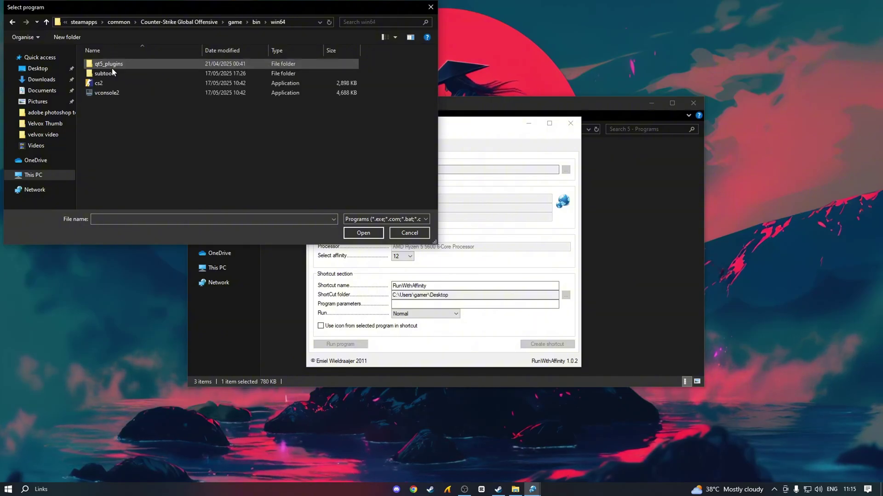
left_click(111, 83)
left_click(363, 233)
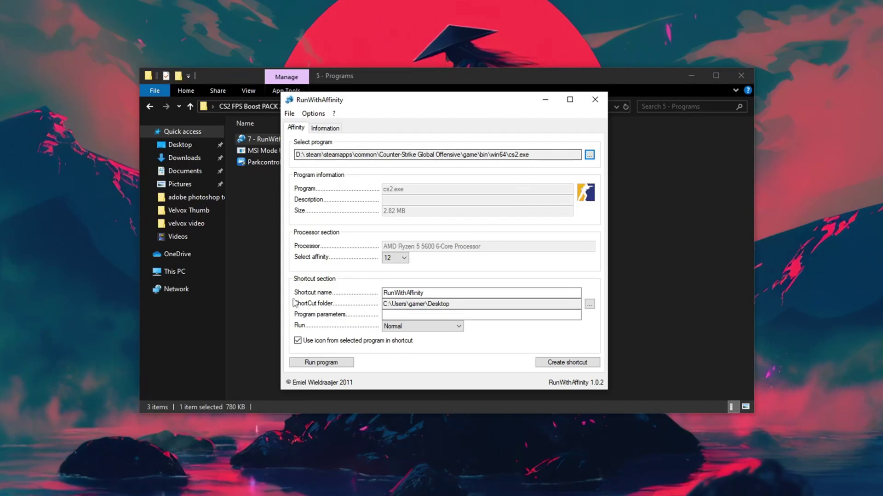
left_click(395, 259)
left_click(397, 354)
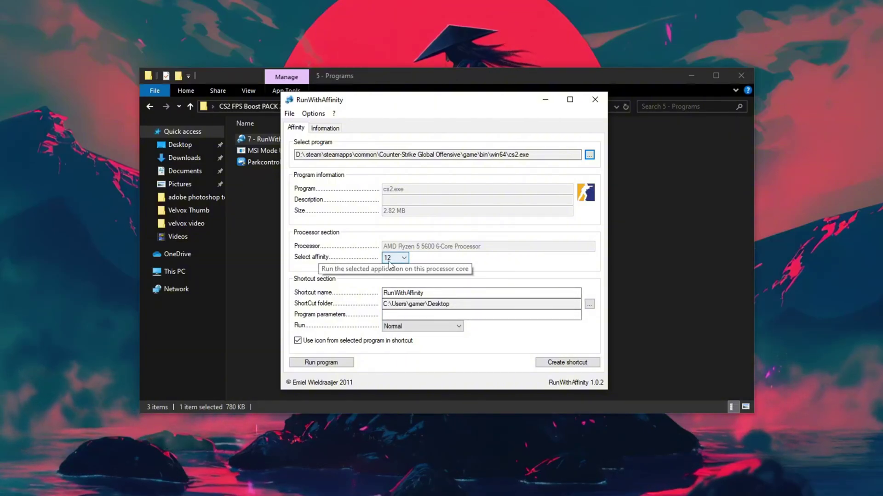
- Set the shortcut's run mode to Normal and close RunWithAffinity
left_click(397, 326)
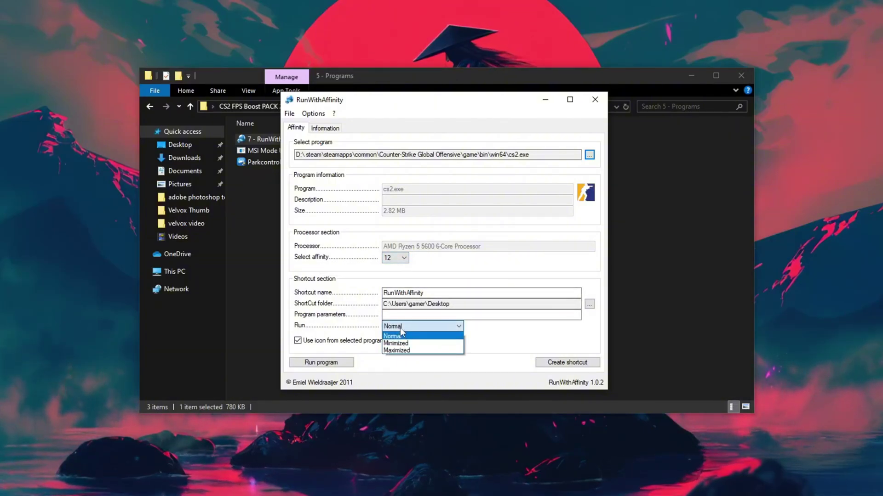
left_click(391, 336)
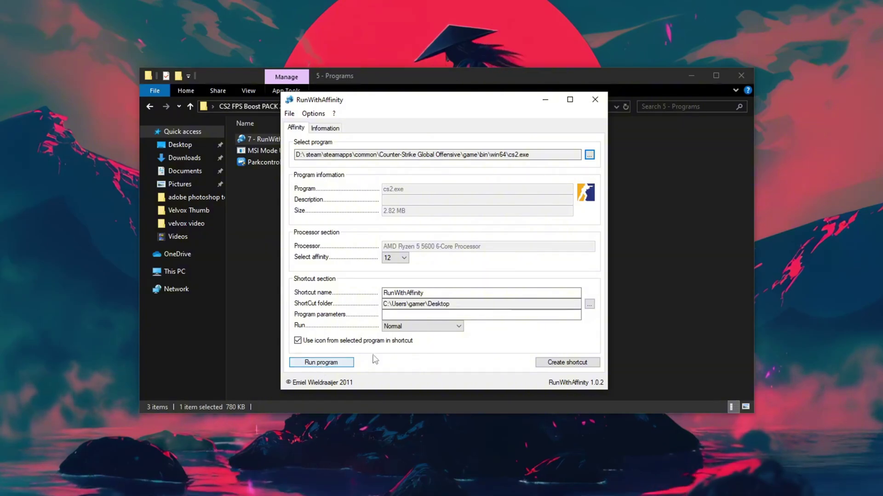
left_click(595, 100)
- Run MSI Mode Utility 3.0 from the 5 - Programs folder as administrator, allow it to make changes, and reposition its window
left_click(285, 153)
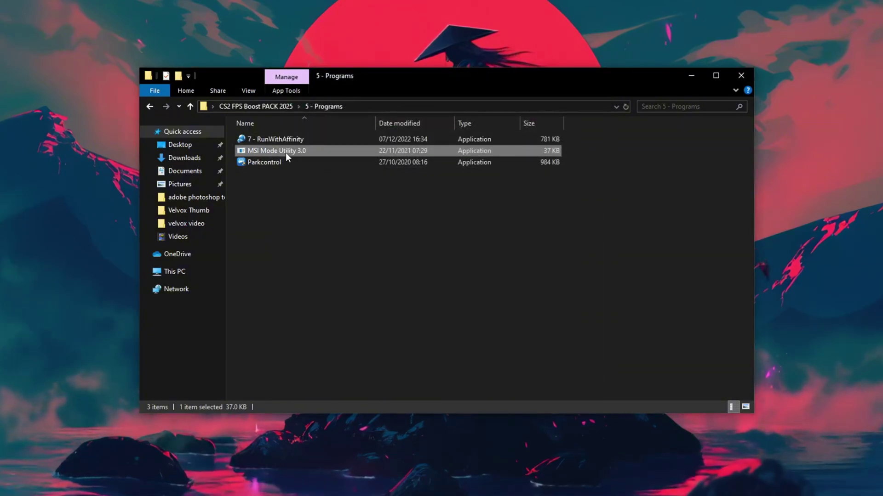
right_click(285, 152)
left_click(351, 174)
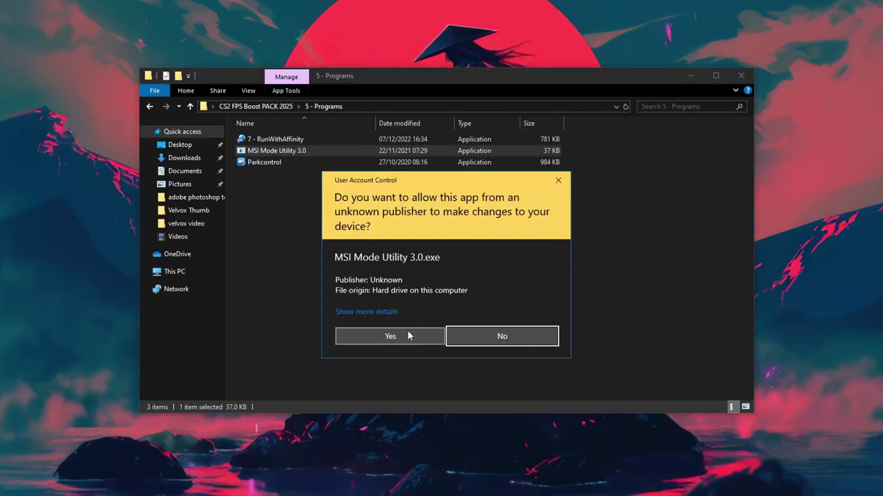
left_click(409, 336)
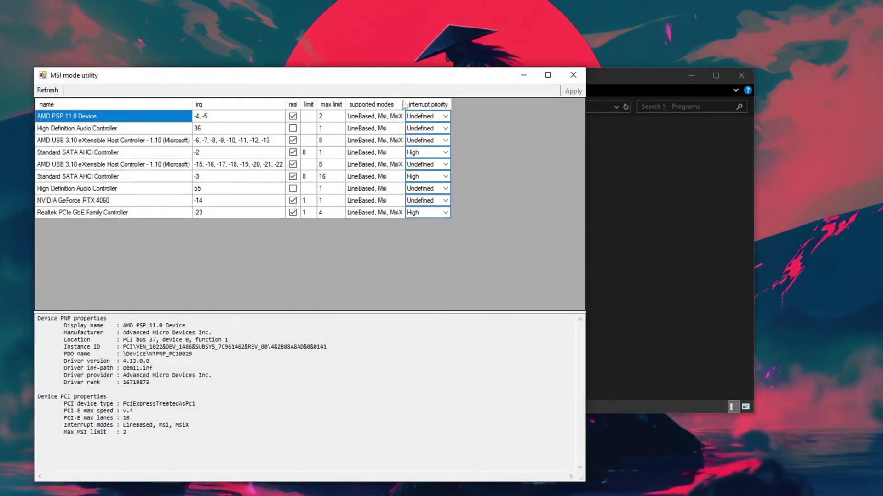
left_click_drag(395, 81, 498, 56)
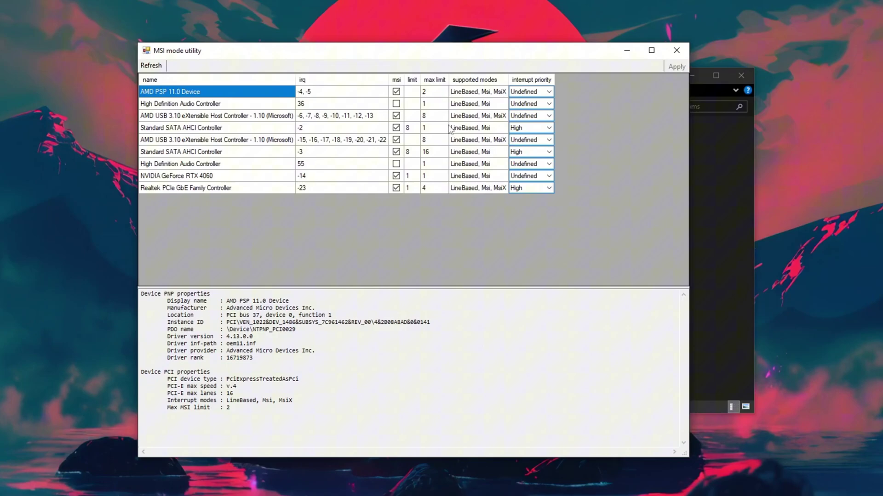
- Set the interrupt priority of the first Standard SATA AHCI Controller and the NVIDIA GeForce RTX 4060 to High
left_click(248, 128)
left_click(547, 131)
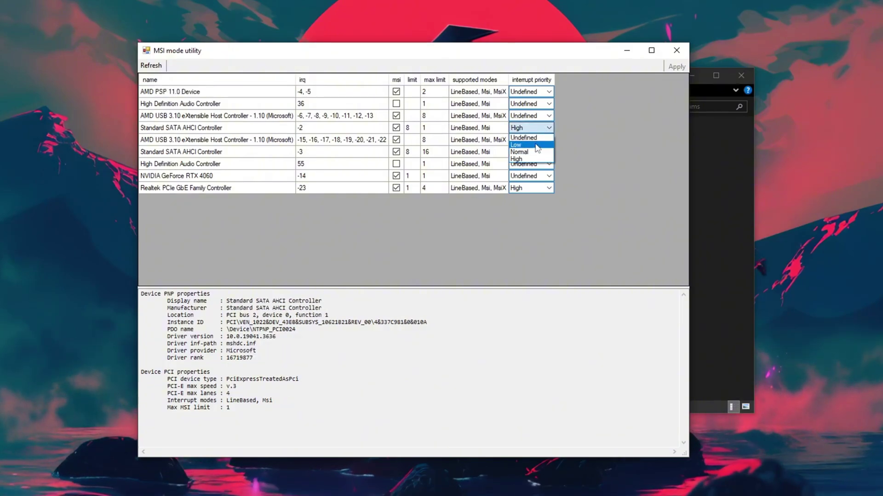
left_click(528, 169)
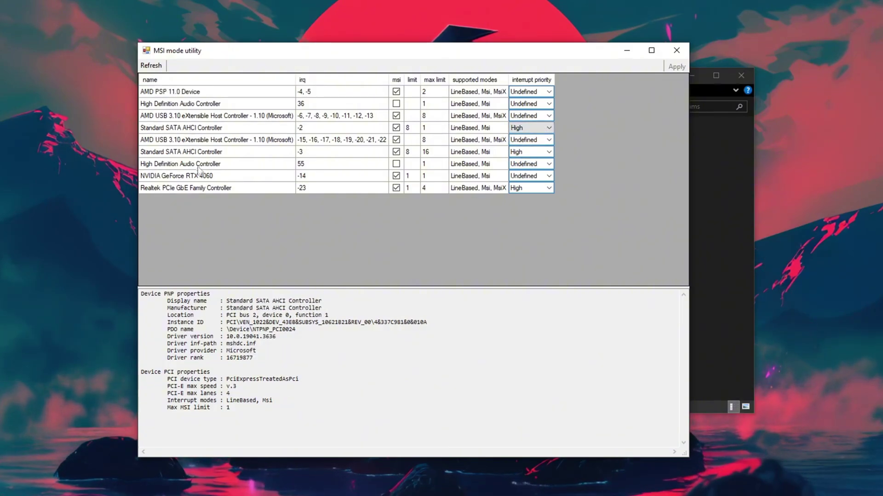
left_click(211, 179)
left_click(514, 178)
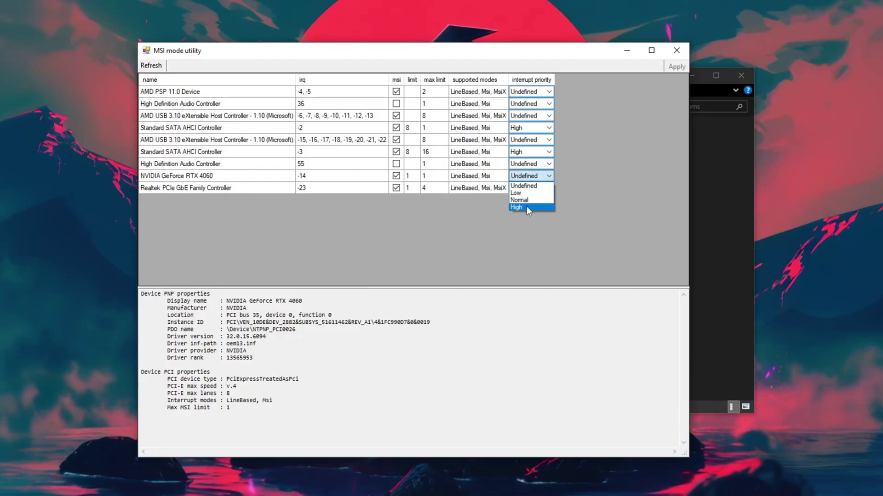
- Set the Realtek PCIe GbE Family Controller's interrupt priority to Undefined and the second Standard SATA AHCI Controller's to High, and close the utility
left_click(233, 191)
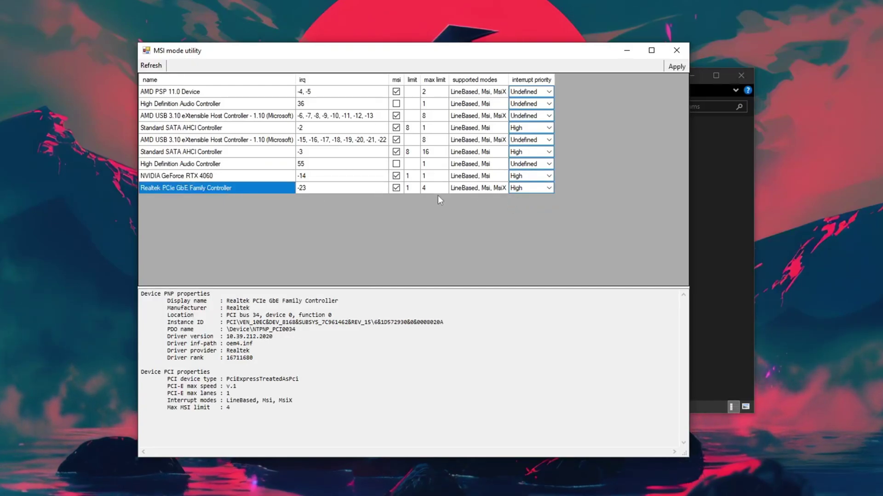
left_click(549, 188)
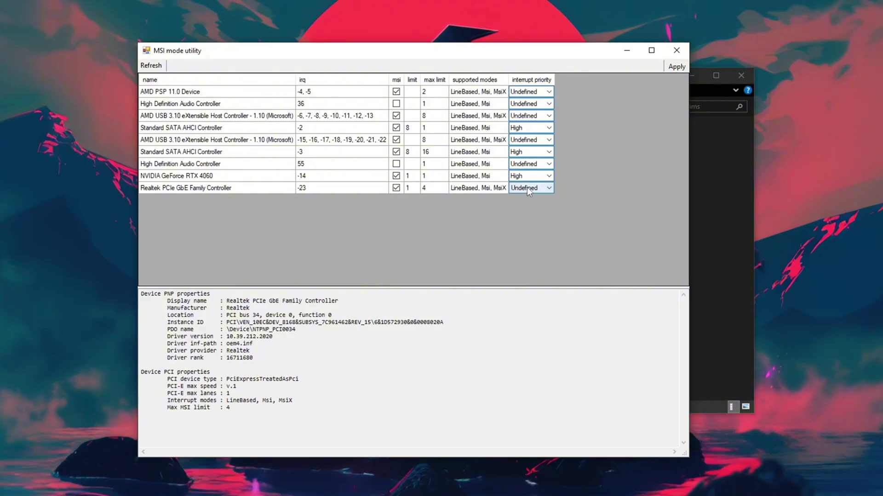
left_click(225, 154)
left_click(531, 155)
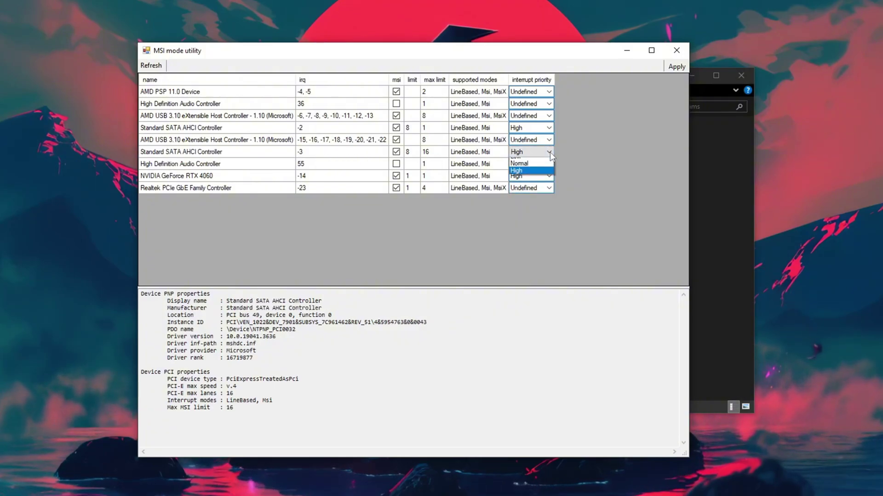
left_click(523, 156)
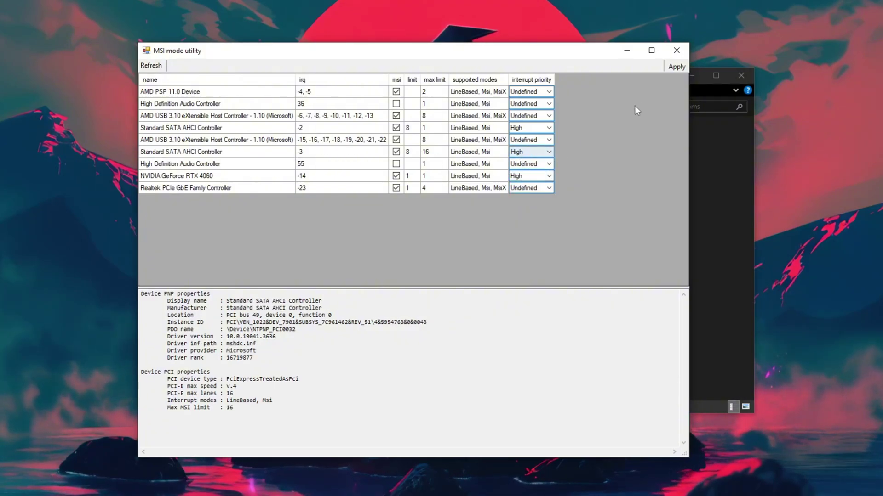
left_click(676, 50)
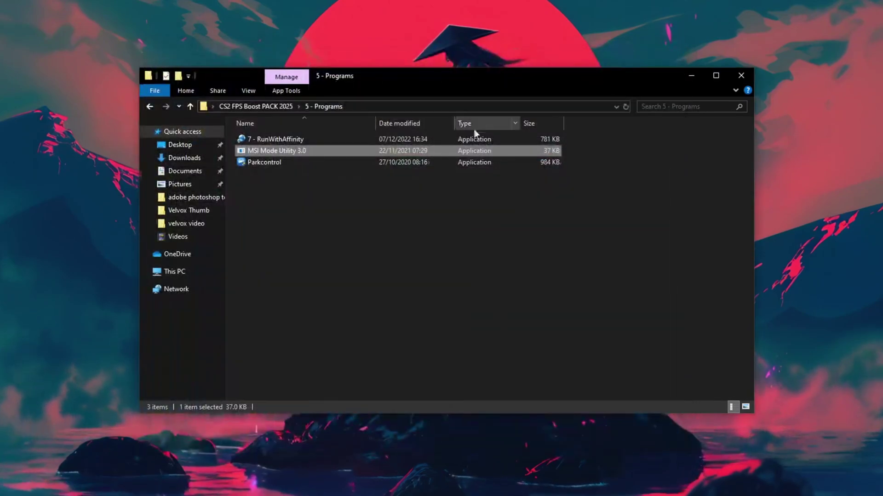
- Run the Parkcontrol installer as administrator, allow it to make changes, and accept the setup language and license agreement
right_click(282, 164)
left_click(325, 183)
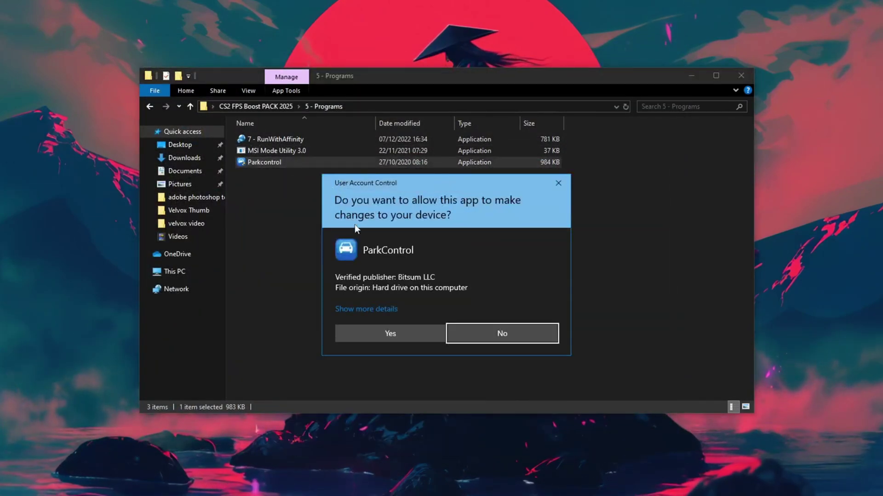
left_click(401, 332)
left_click(450, 271)
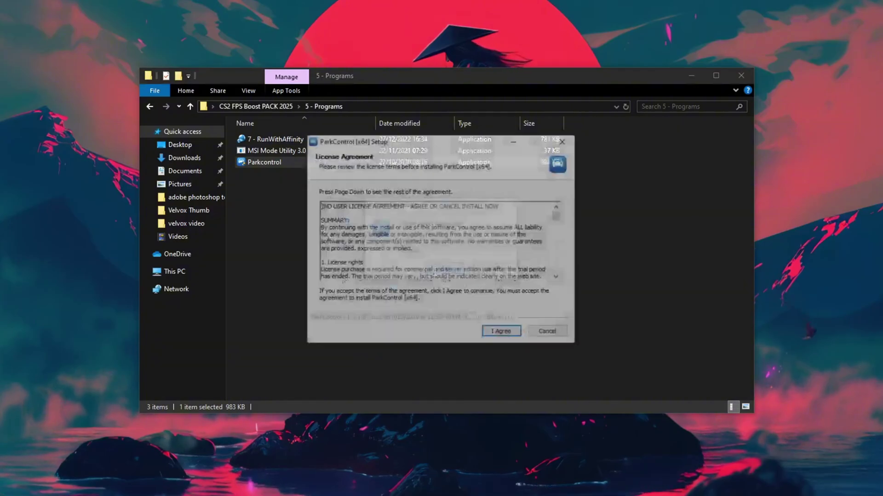
left_click(496, 333)
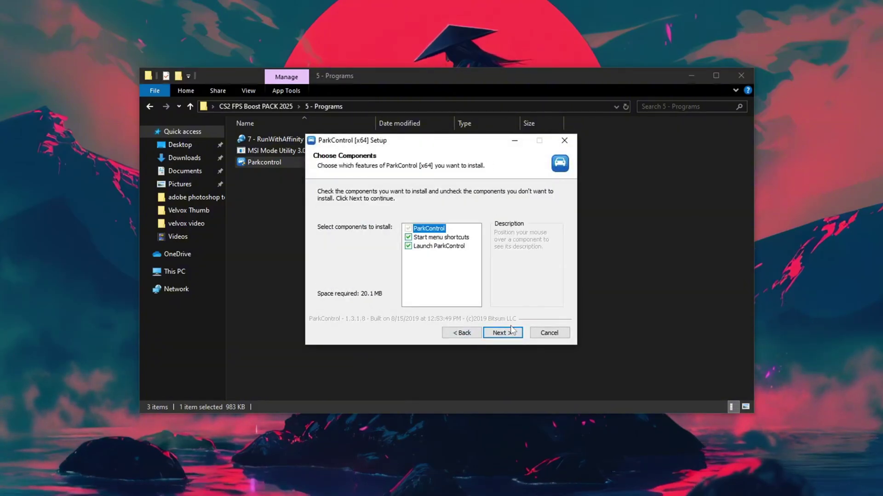
- Install ParkControl with the default components, choosing New Volume (P) (F:) as the destination, and finish the setup
left_click(505, 333)
left_click(536, 270)
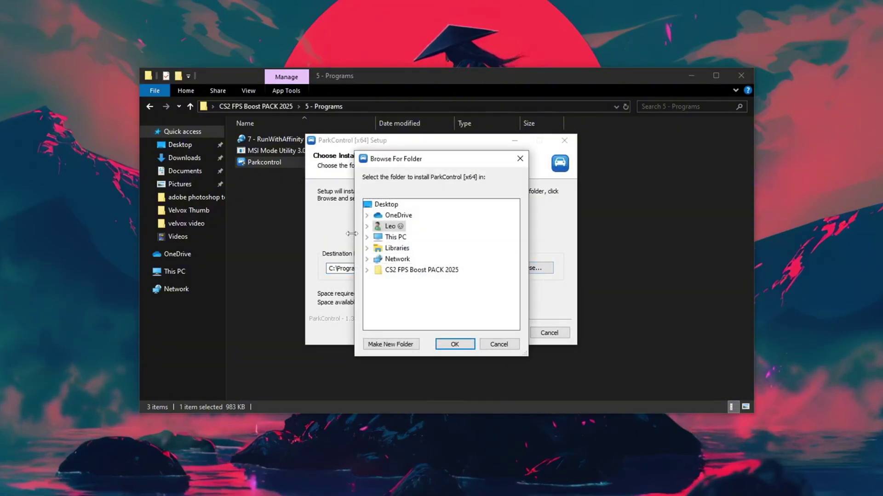
left_click(367, 237)
double_click(405, 281)
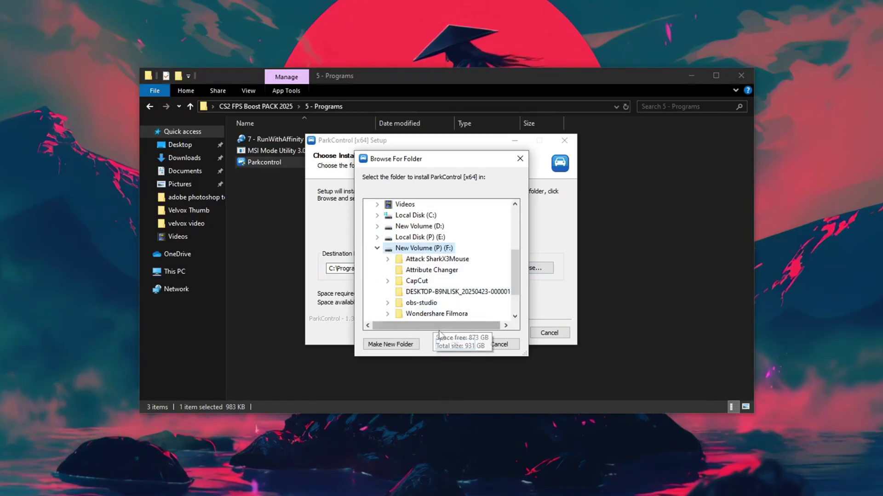
left_click(454, 344)
left_click(501, 333)
left_click(499, 334)
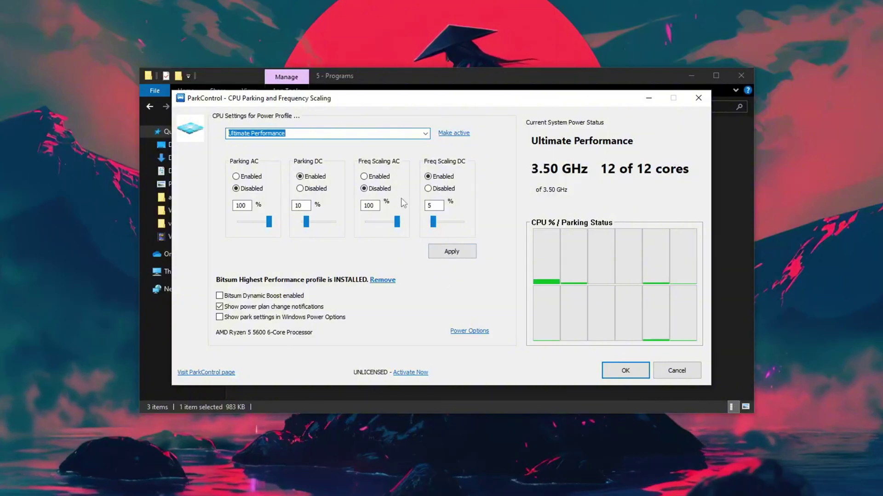
- Make Ultimate Performance the active power profile in ParkControl
left_click(409, 135)
left_click(321, 179)
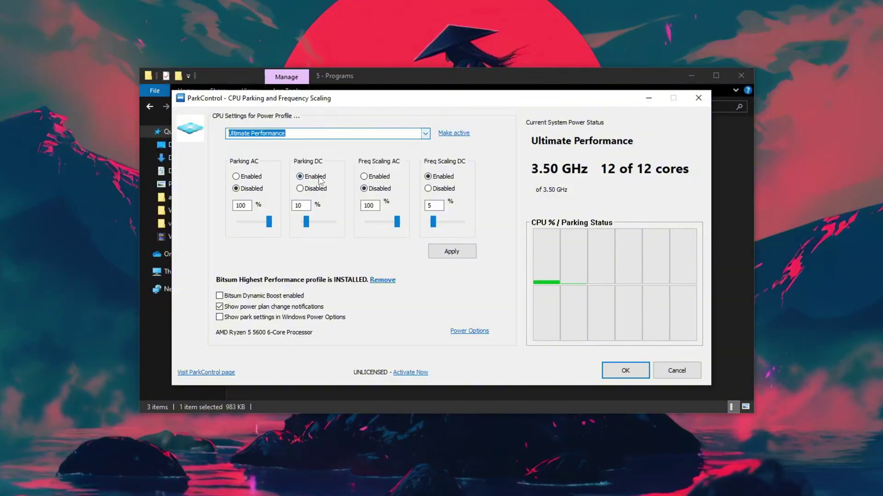
left_click(456, 134)
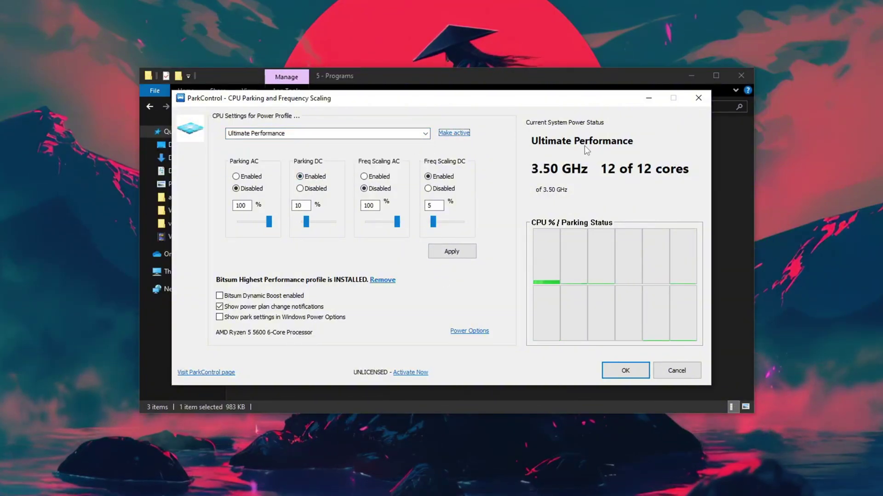
- Disable Parking DC and Freq Scaling DC so both use 100 %, and apply the new CPU settings
left_click(310, 190)
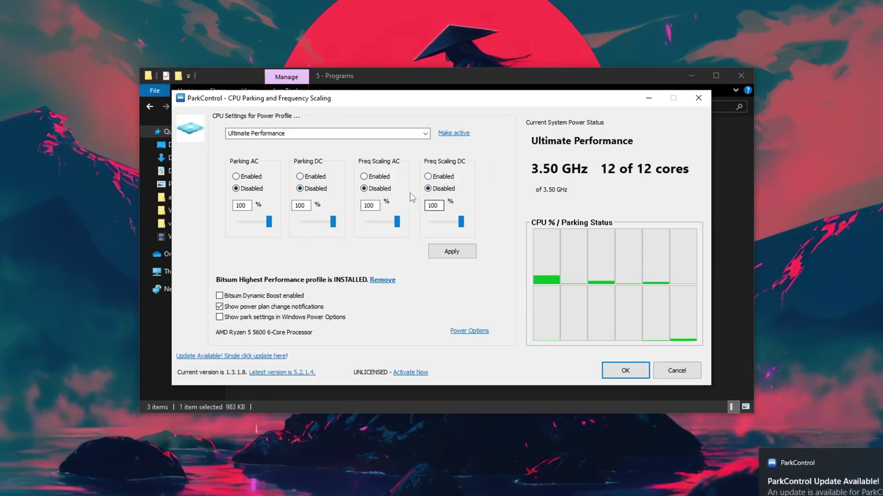
left_click(451, 252)
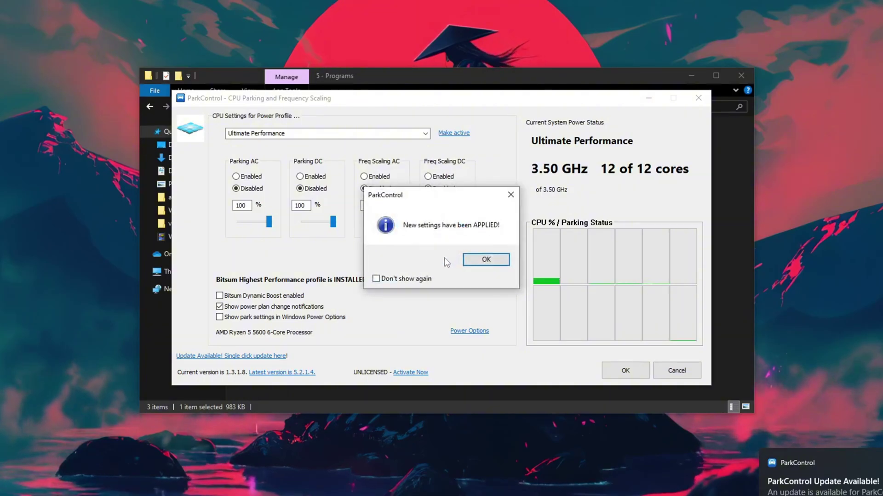
left_click(473, 259)
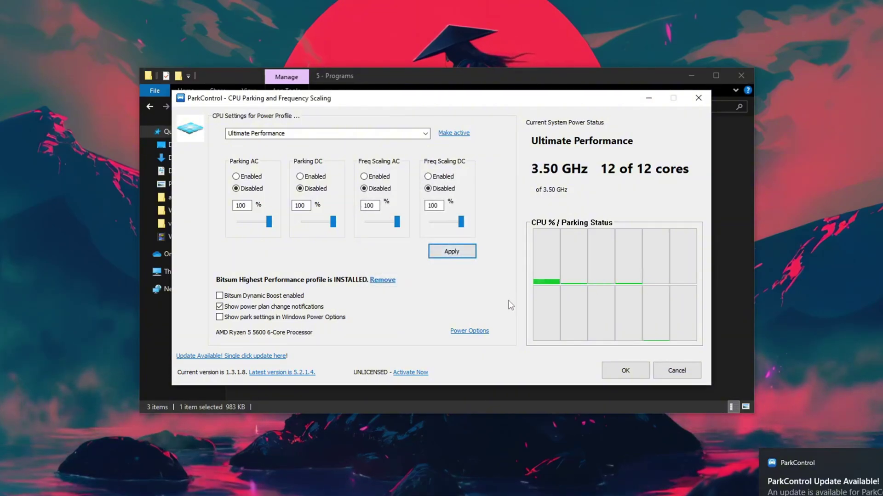
- Check the selected plan in the Windows Power Options, and close that window and ParkControl
left_click(468, 331)
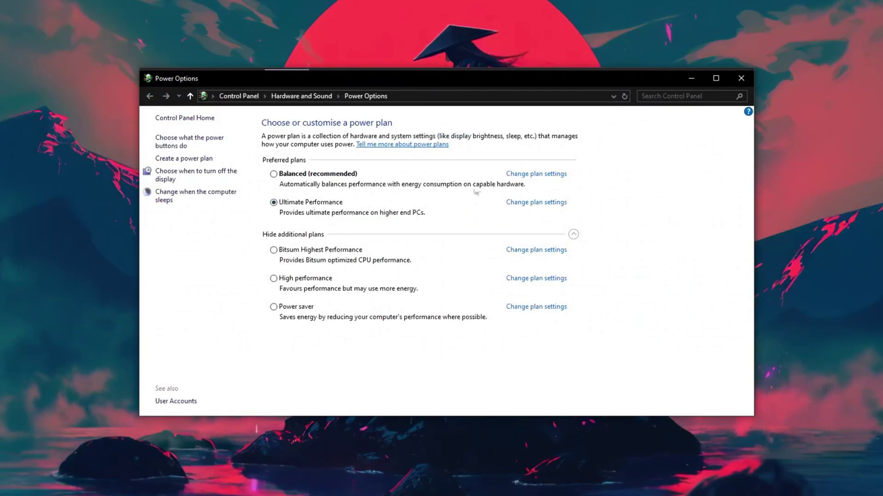
left_click(741, 79)
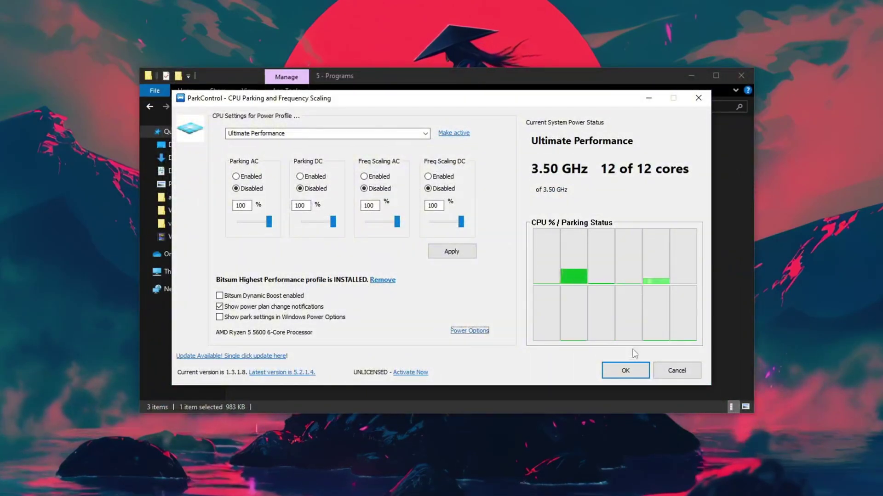
left_click(626, 369)
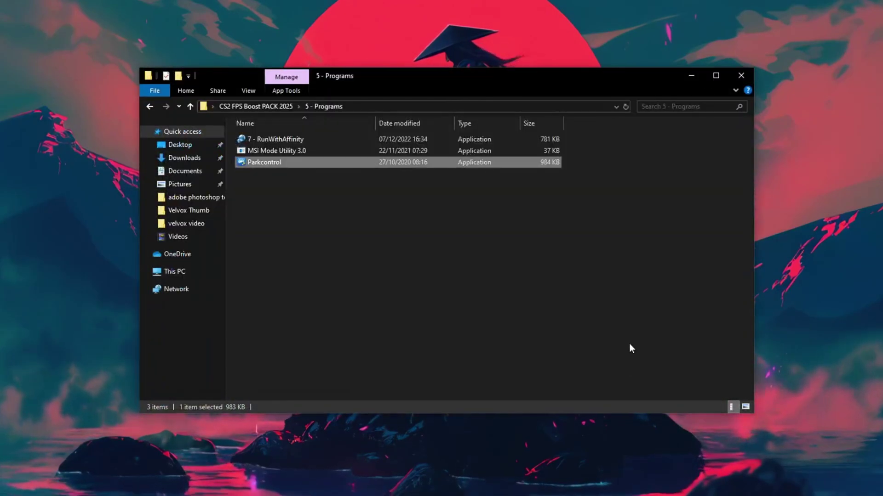
- Close the pack folder window, open NVIDIA Control Panel from the desktop, and move its window toward the middle of the screen
left_click(274, 110)
left_click(740, 76)
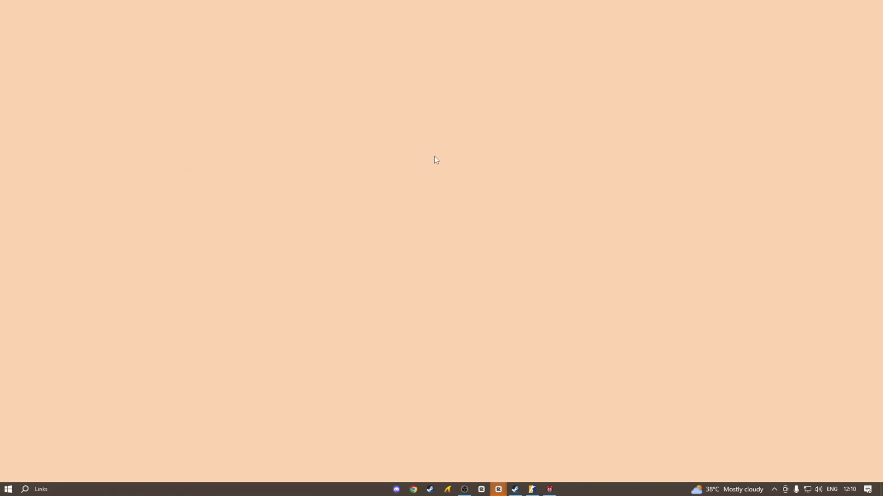
right_click(434, 157)
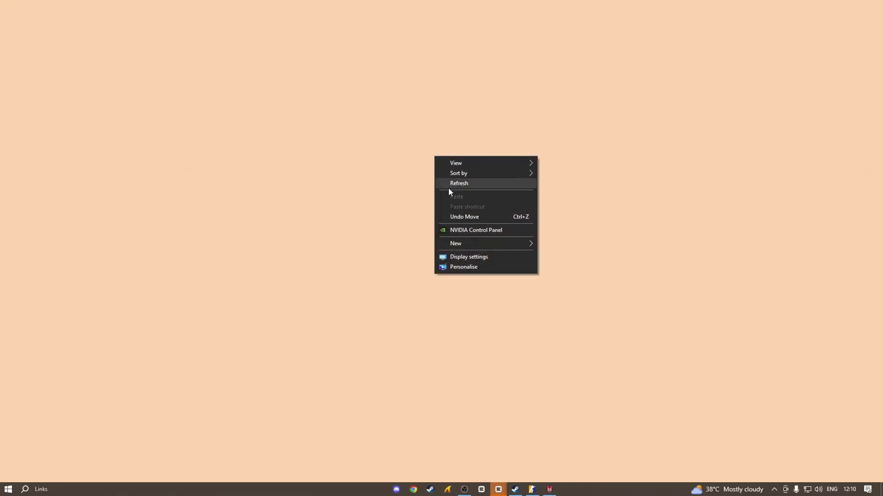
left_click(472, 233)
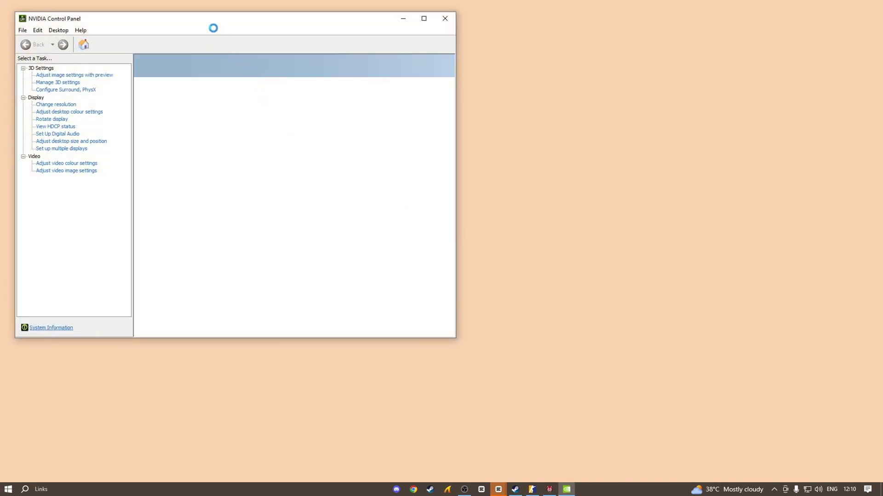
left_click_drag(205, 22, 386, 36)
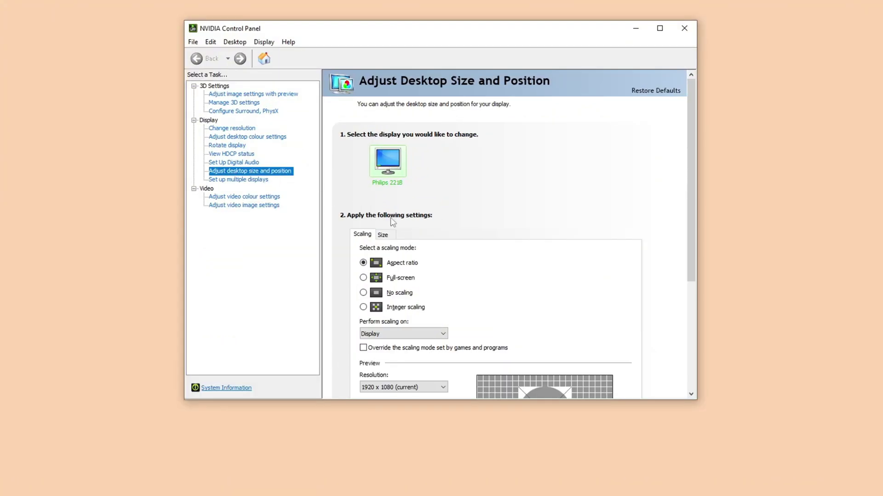
- Set the desktop scaling mode to Full-screen with scaling performed on the Display, apply it, and close NVIDIA Control Panel
left_click(398, 276)
left_click(394, 335)
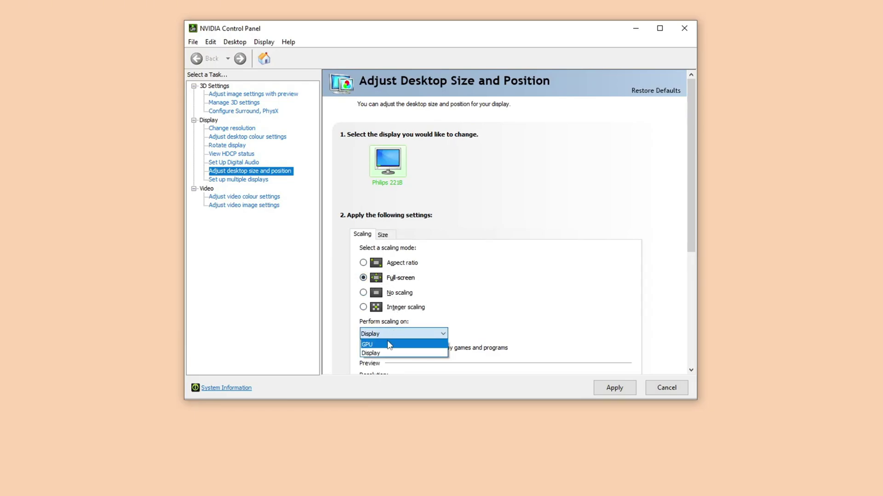
left_click(378, 351)
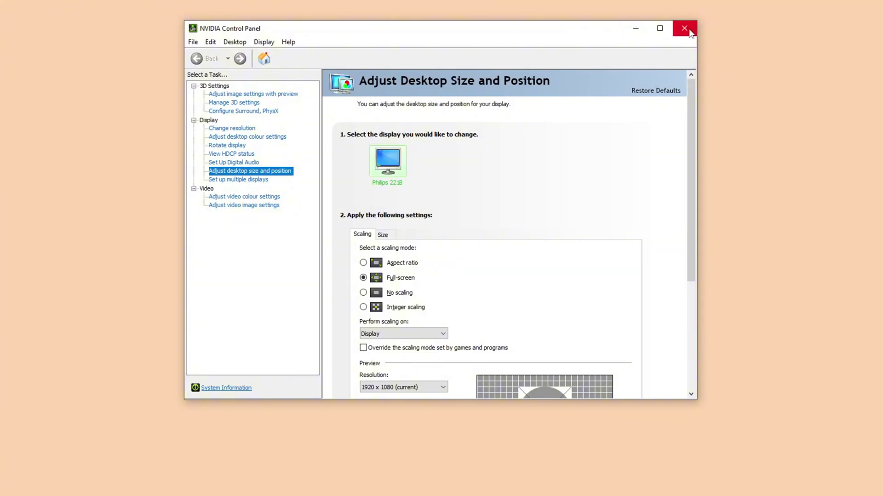
left_click(684, 29)
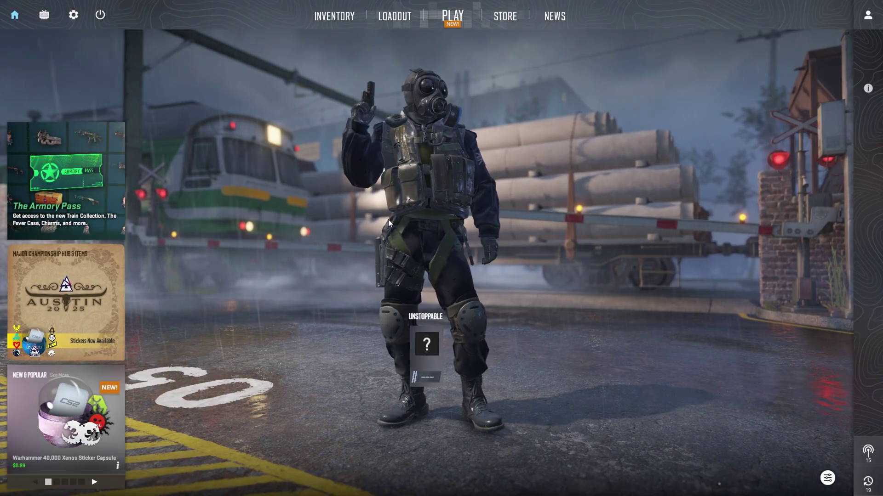
- In the game's video settings, choose Fullscreen as the display mode and set the aspect ratio to Normal 4:3
left_click(73, 15)
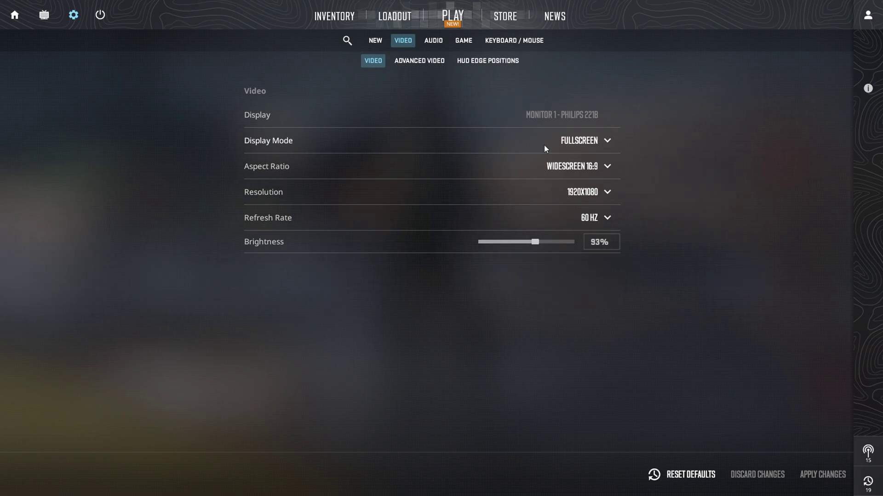
left_click(575, 146)
left_click(576, 179)
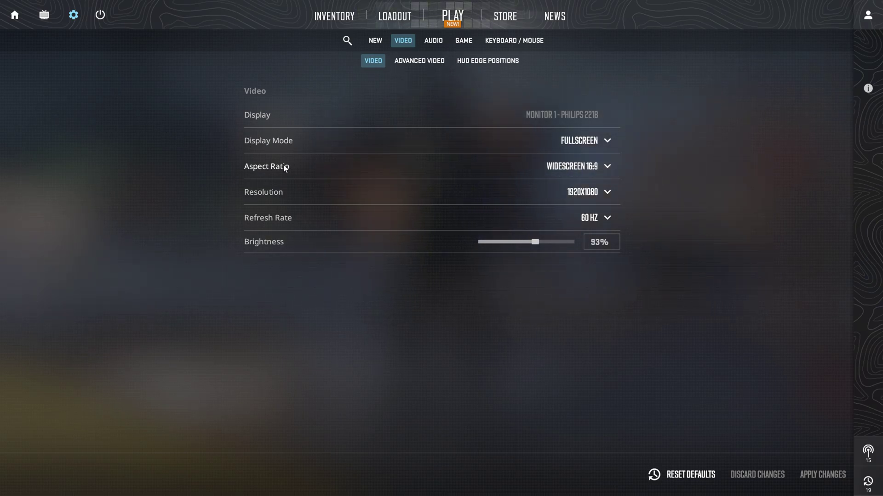
left_click(567, 177)
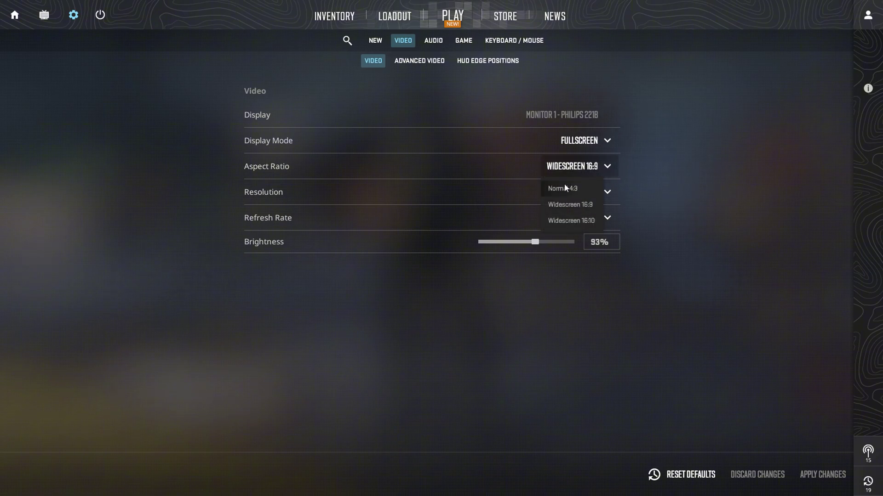
left_click(561, 189)
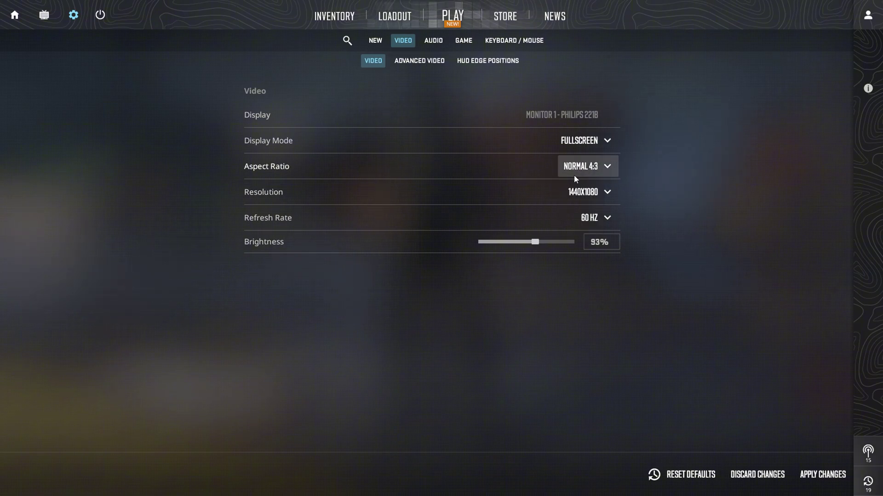
- Try the 1280x960 resolution, set it to 1280x1024 instead, apply the video changes, and return to the home screen
left_click(579, 196)
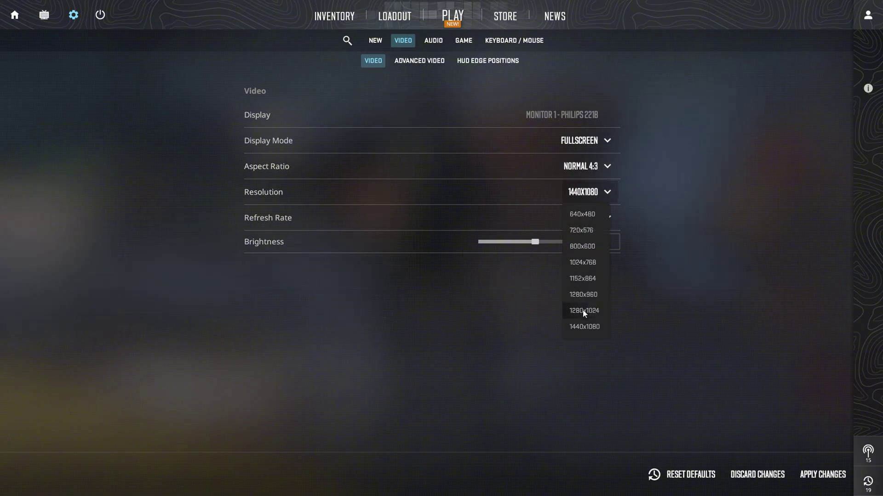
left_click(584, 298)
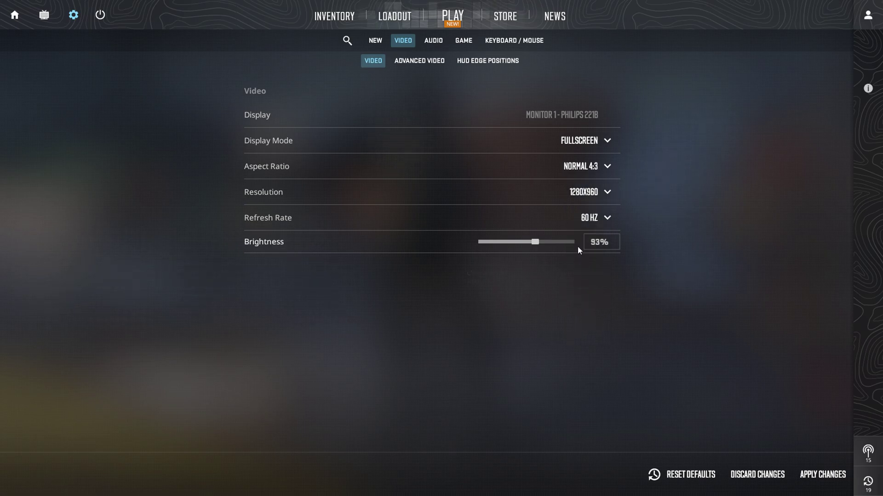
left_click(579, 201)
left_click(585, 306)
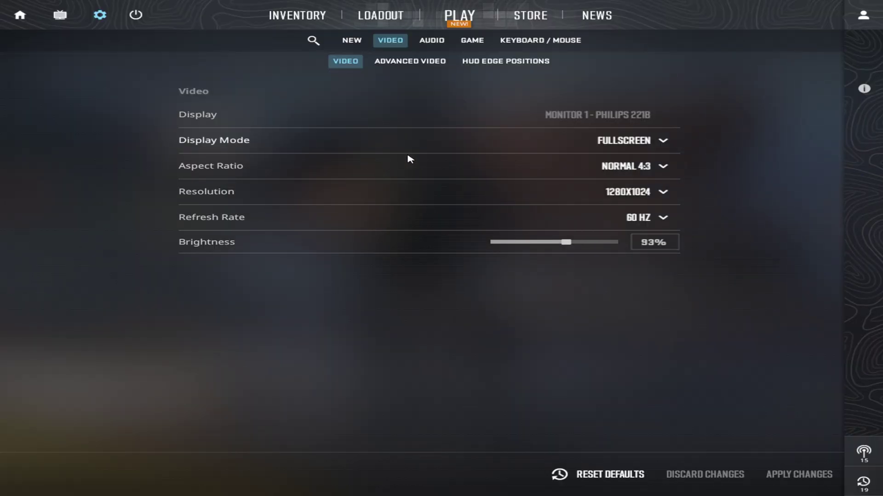
left_click(21, 16)
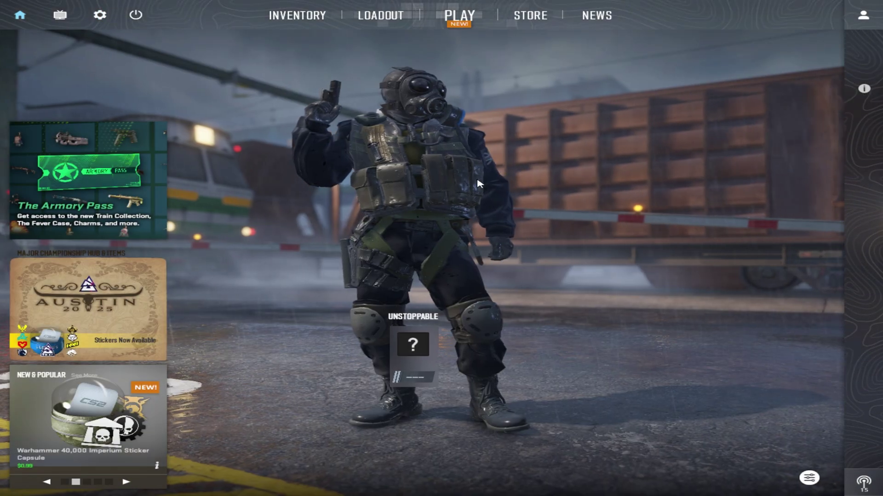